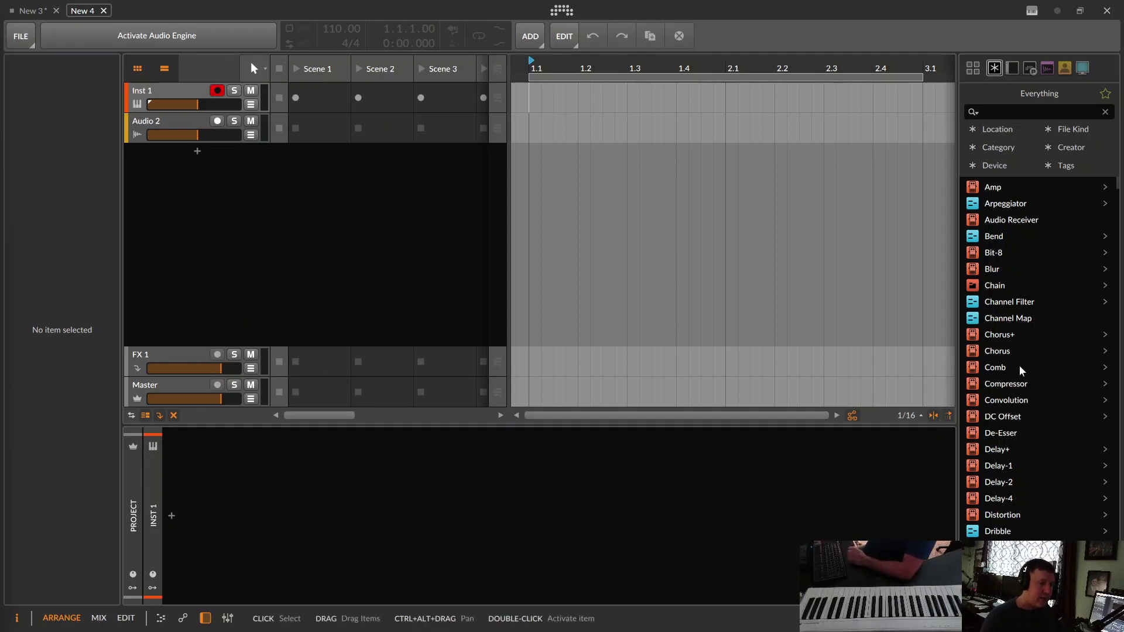
- Drag FM-4 from the device browser into the empty area below Audio 2 to create an FM-4 track
scroll(1020, 362, down, 6)
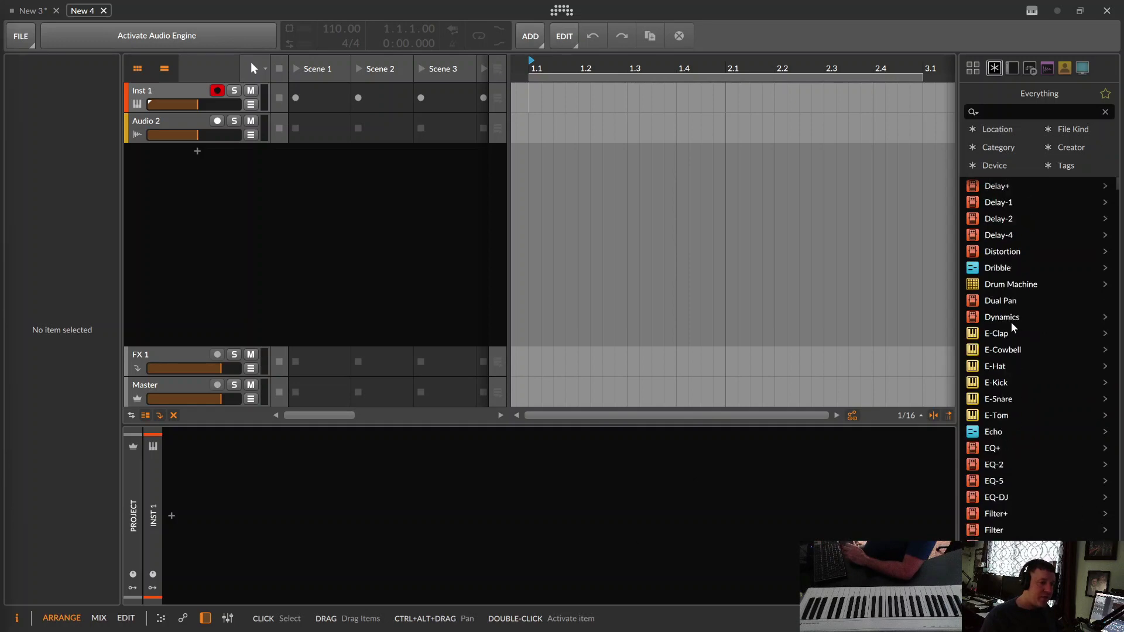
scroll(1010, 326, down, 2)
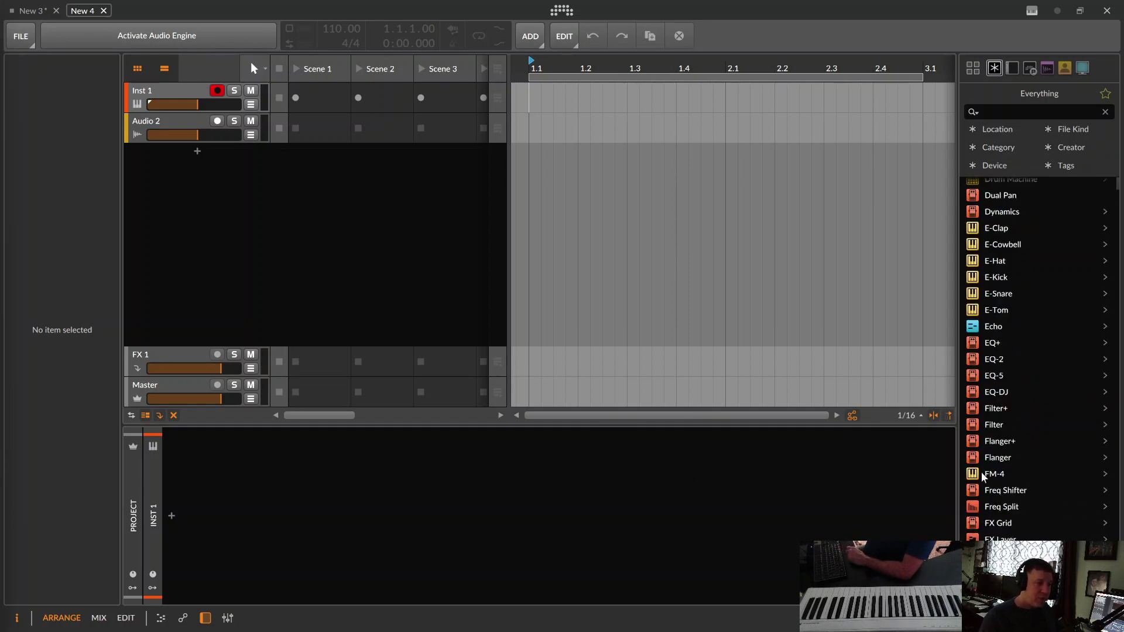
drag(979, 473, 208, 178)
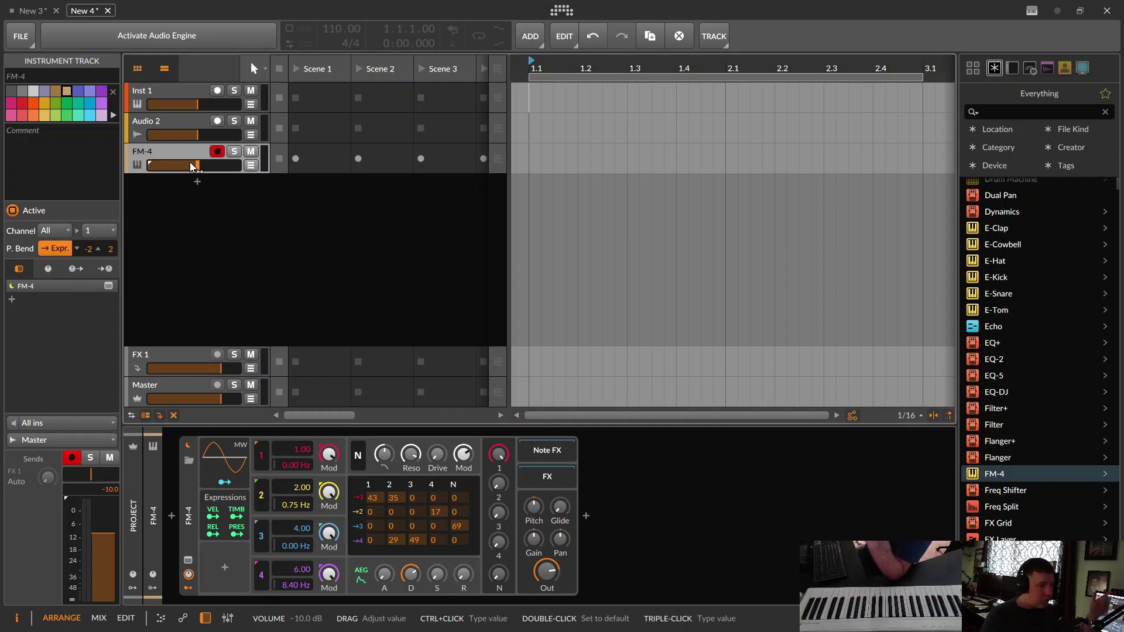
- Insert a Reverb device into the FM-4 track's chain, directly after the FM-4 synth
scroll(1042, 342, up, 5)
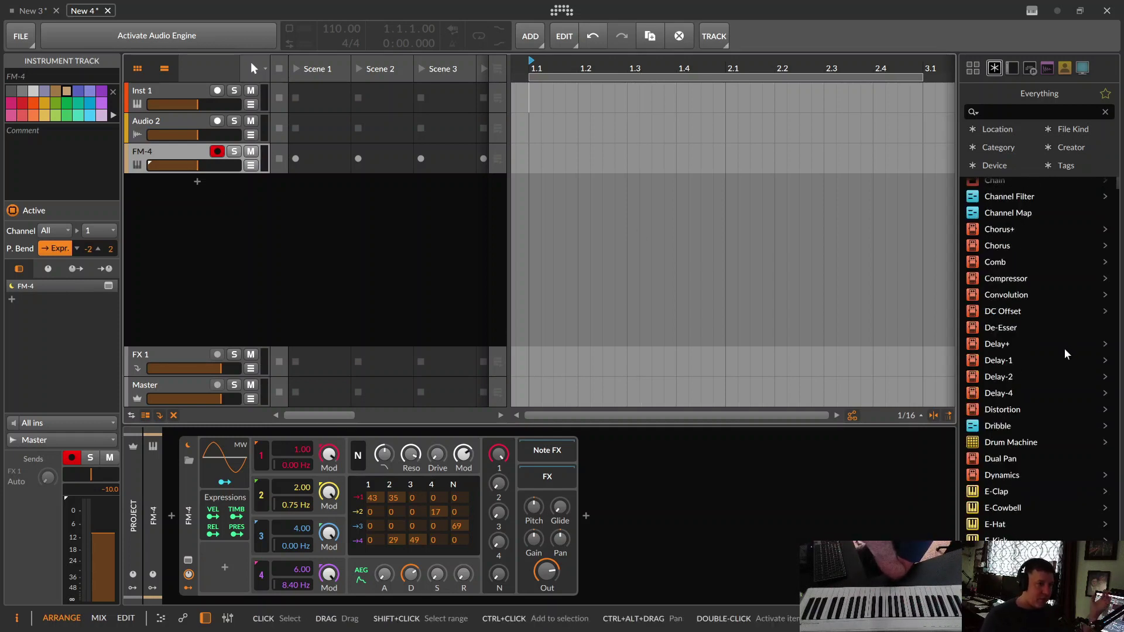
scroll(1064, 349, up, 3)
scroll(1064, 349, down, 15)
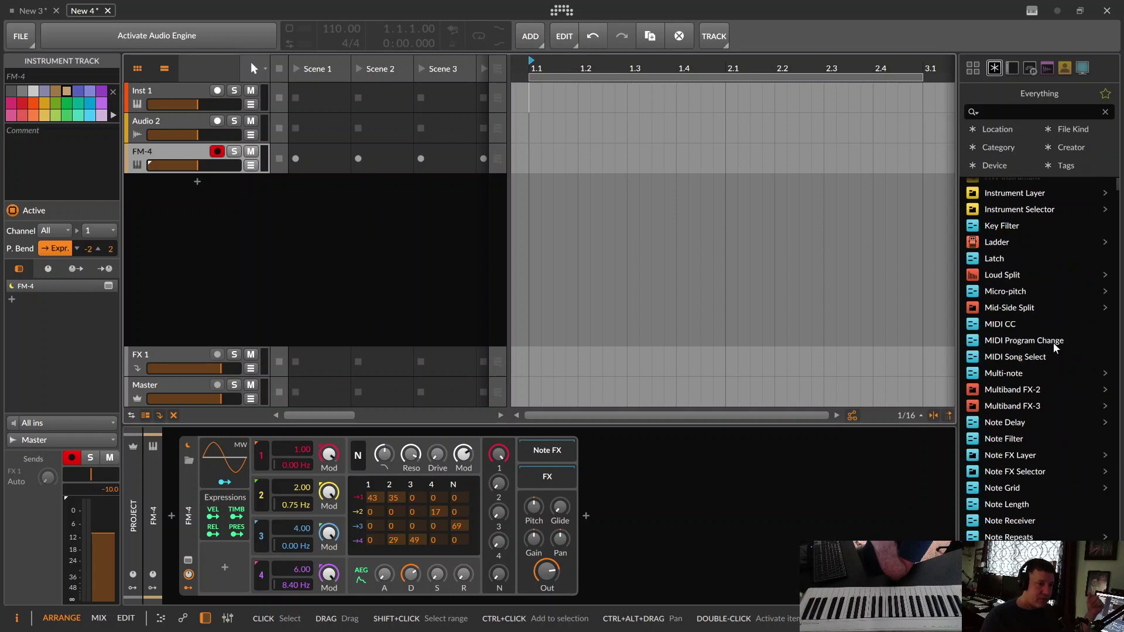
scroll(1052, 341, up, 5)
scroll(1052, 352, down, 5)
scroll(1042, 370, down, 10)
drag(969, 326, 748, 457)
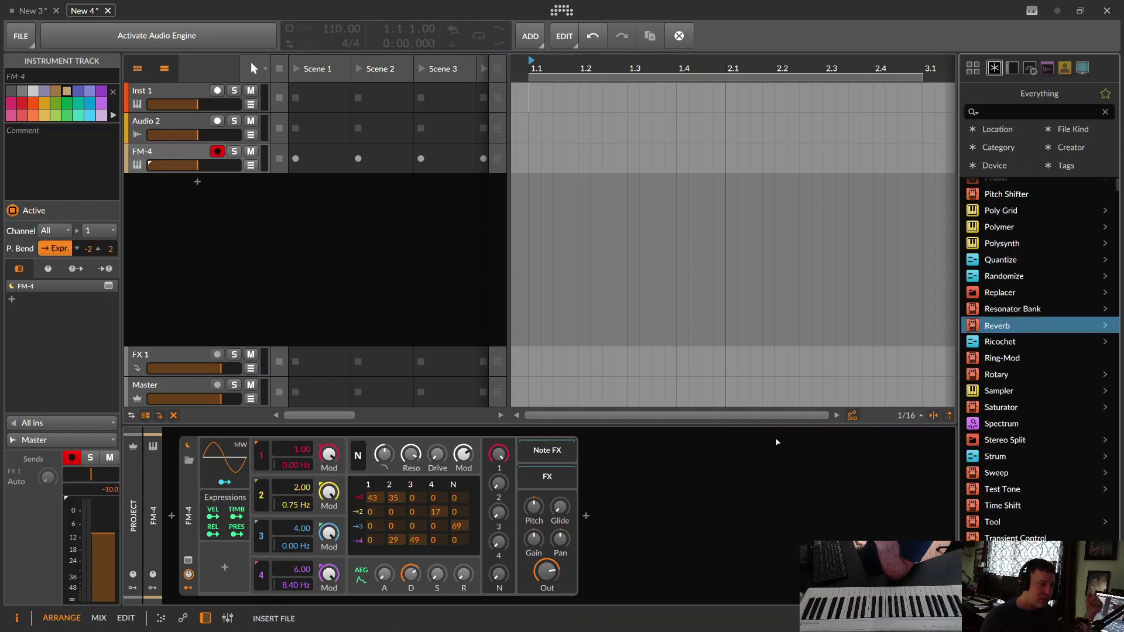
drag(590, 532, 590, 533)
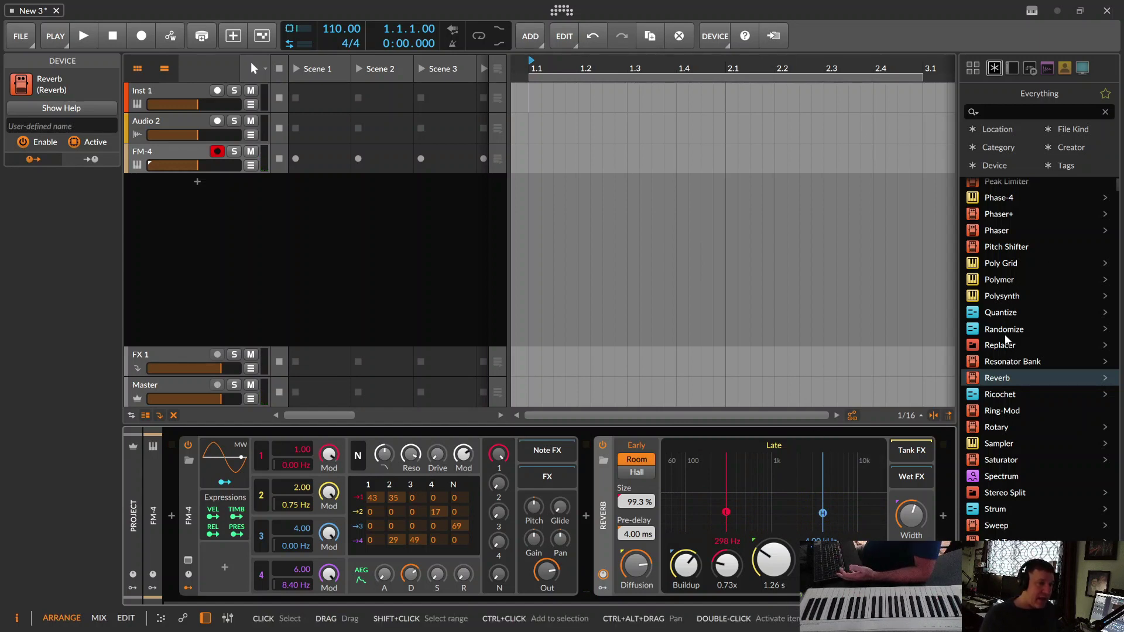
- Create a Polysynth instrument track and add Reverb after the Polysynth device
scroll(1020, 342, up, 3)
click(995, 349)
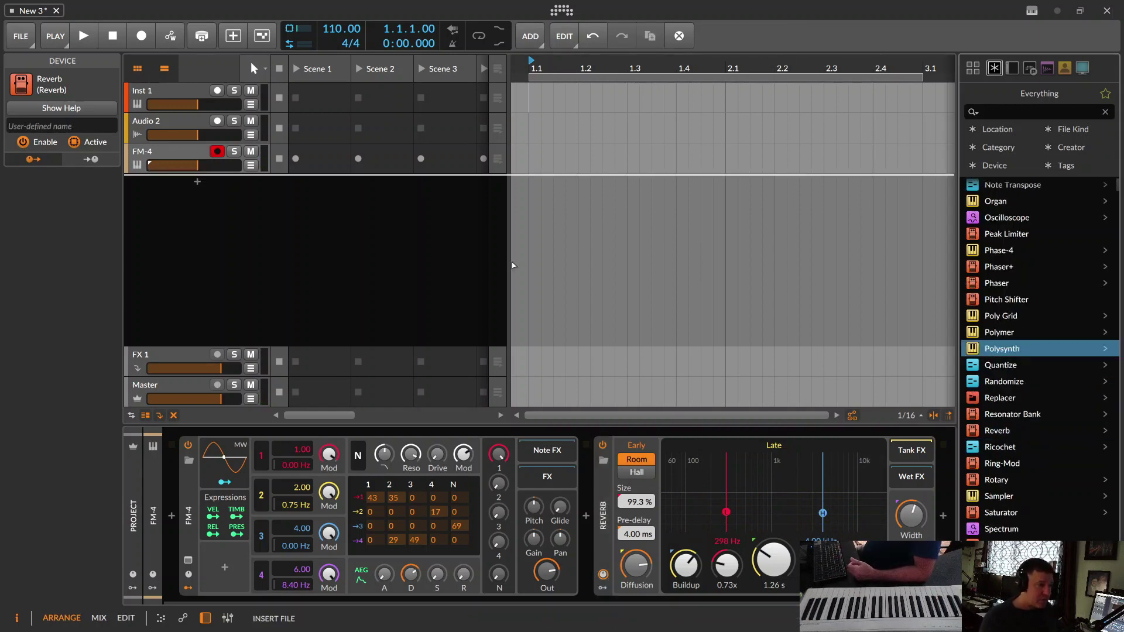
double_click(358, 254)
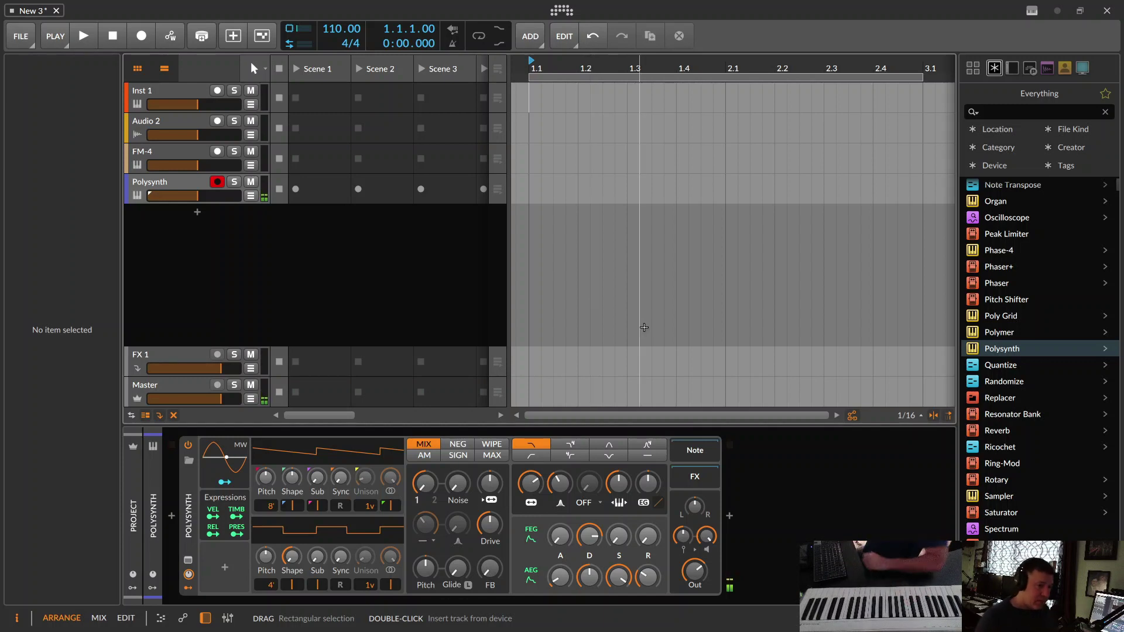
double_click(975, 432)
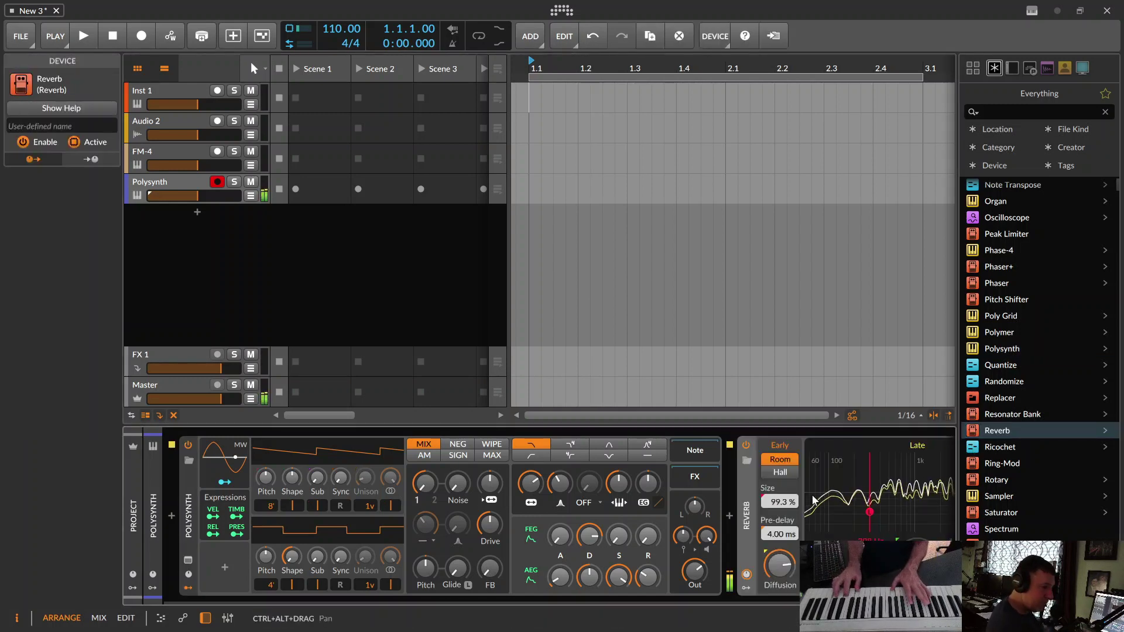
- Add an empty Drum Machine track below the Polysynth track
scroll(998, 301, up, 10)
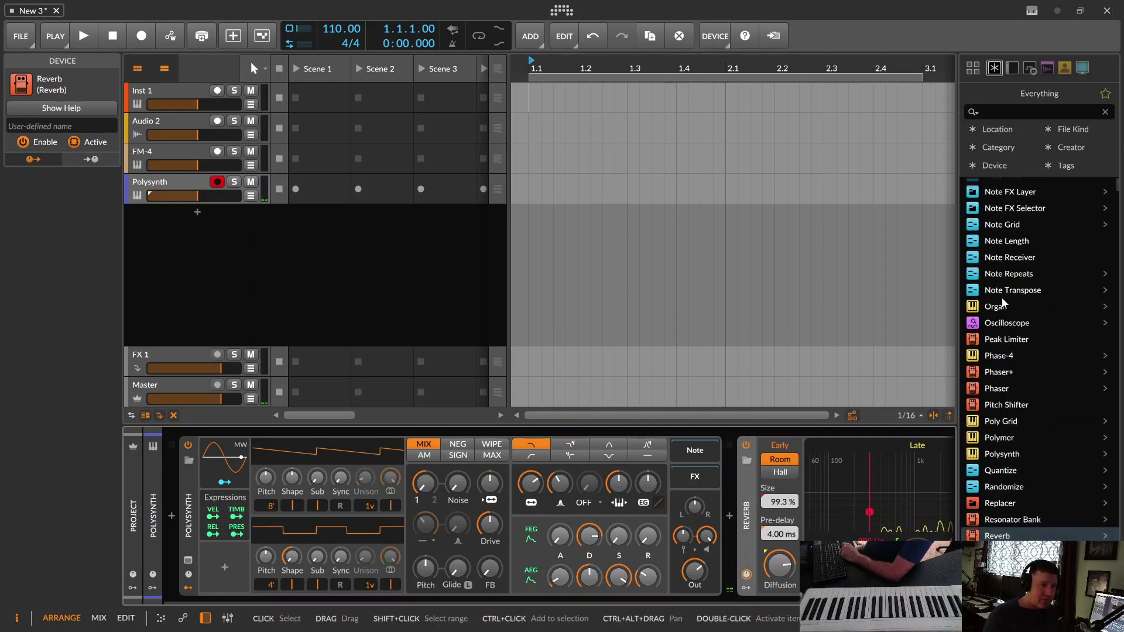
scroll(993, 345, up, 5)
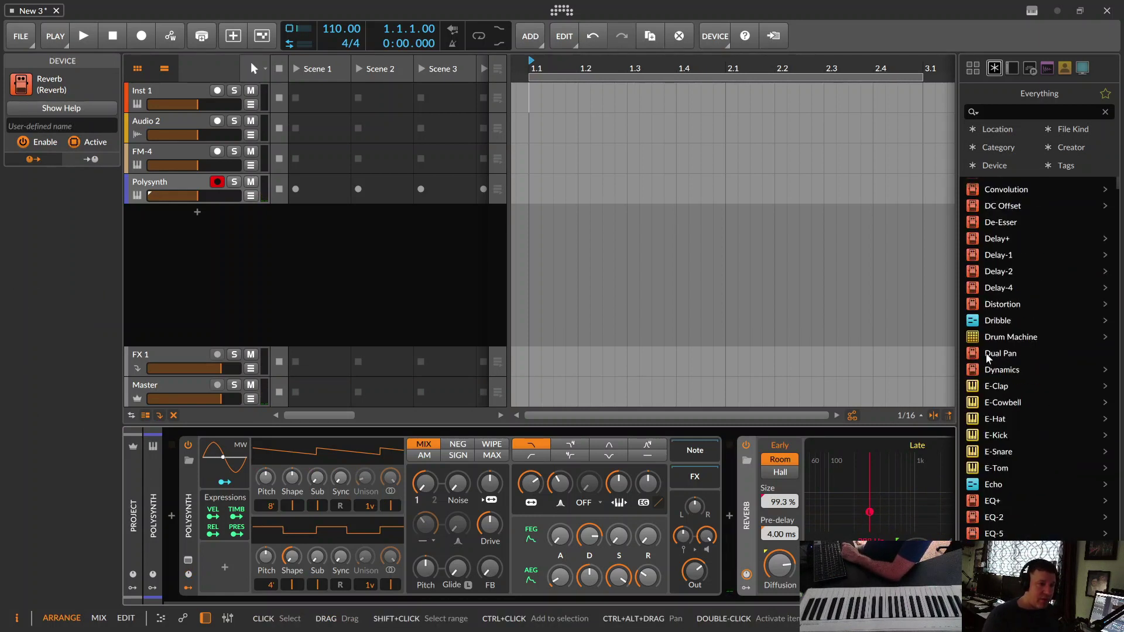
drag(999, 390, 314, 293)
- Load Acoustic Drums Kit 2 Clean on the Drum Machine, then record and launch a Scene 1 drum clip
click(187, 460)
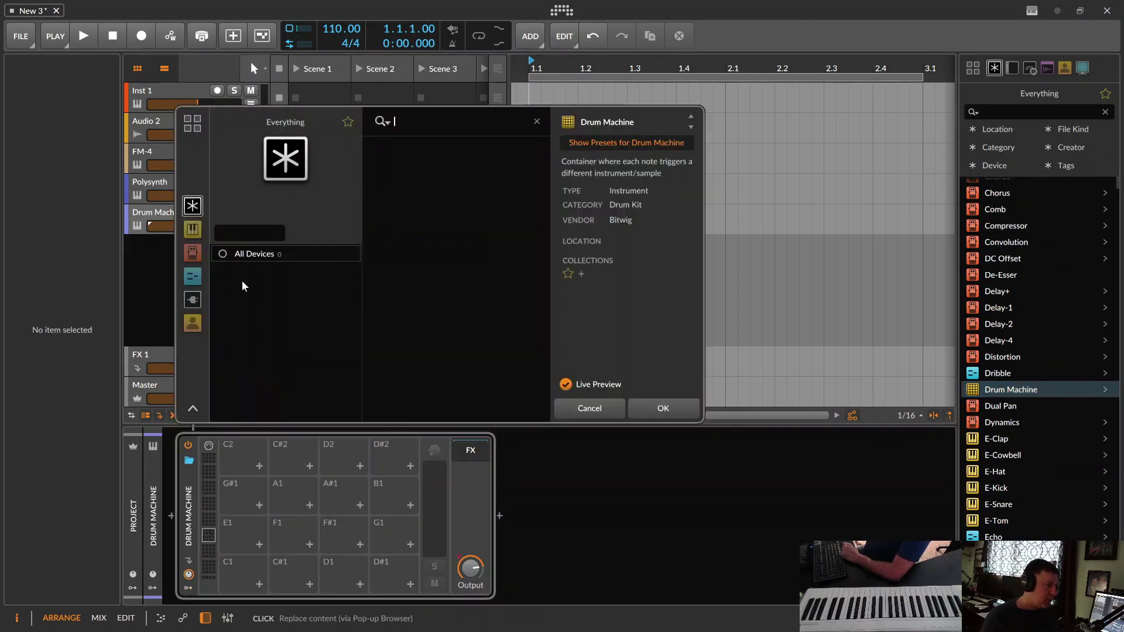
double_click(419, 301)
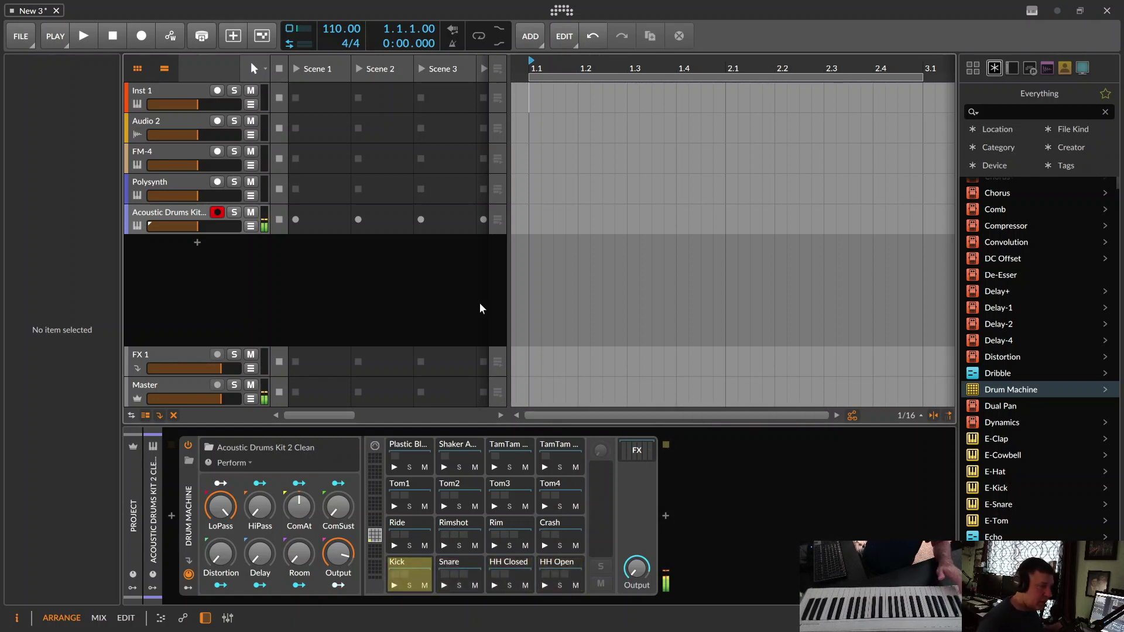
click(295, 220)
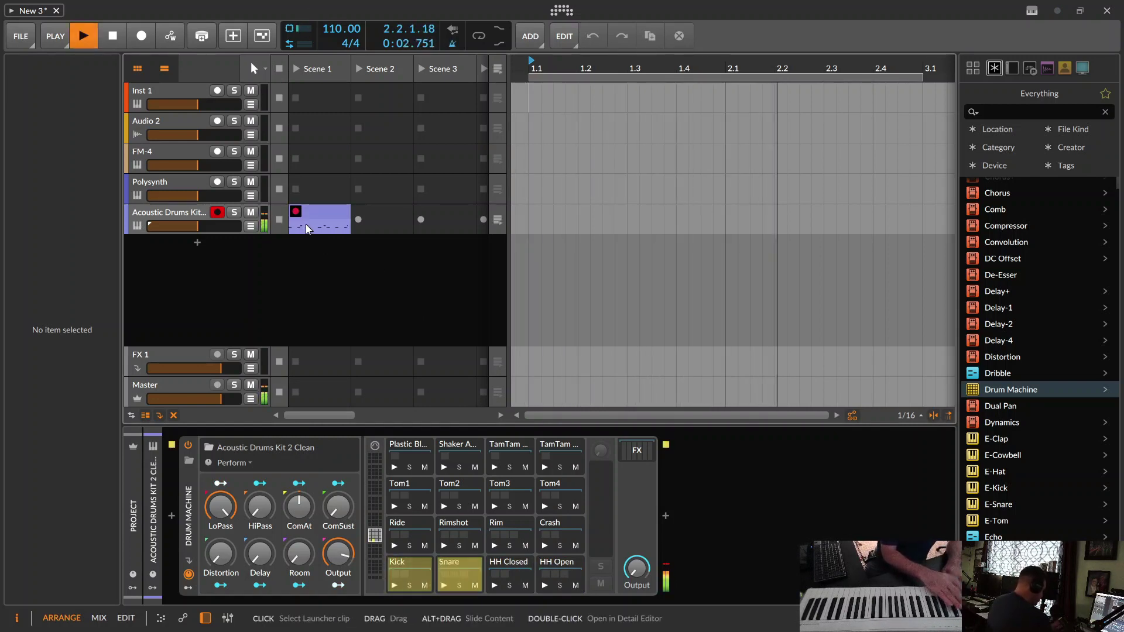
key(space)
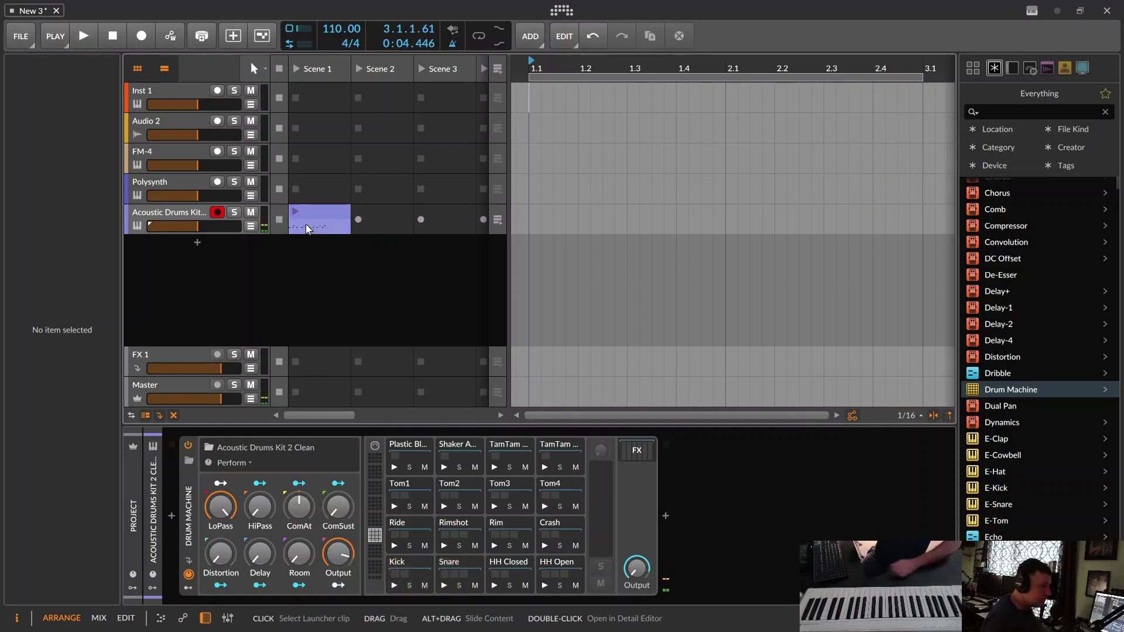
click(296, 212)
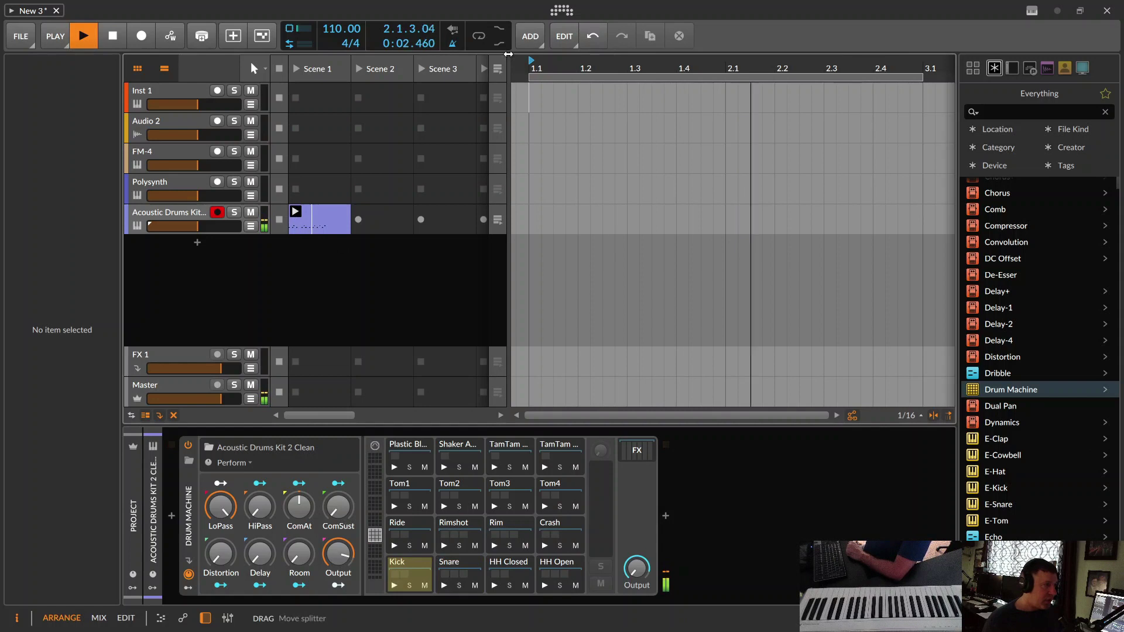
scroll(996, 378, down, 7)
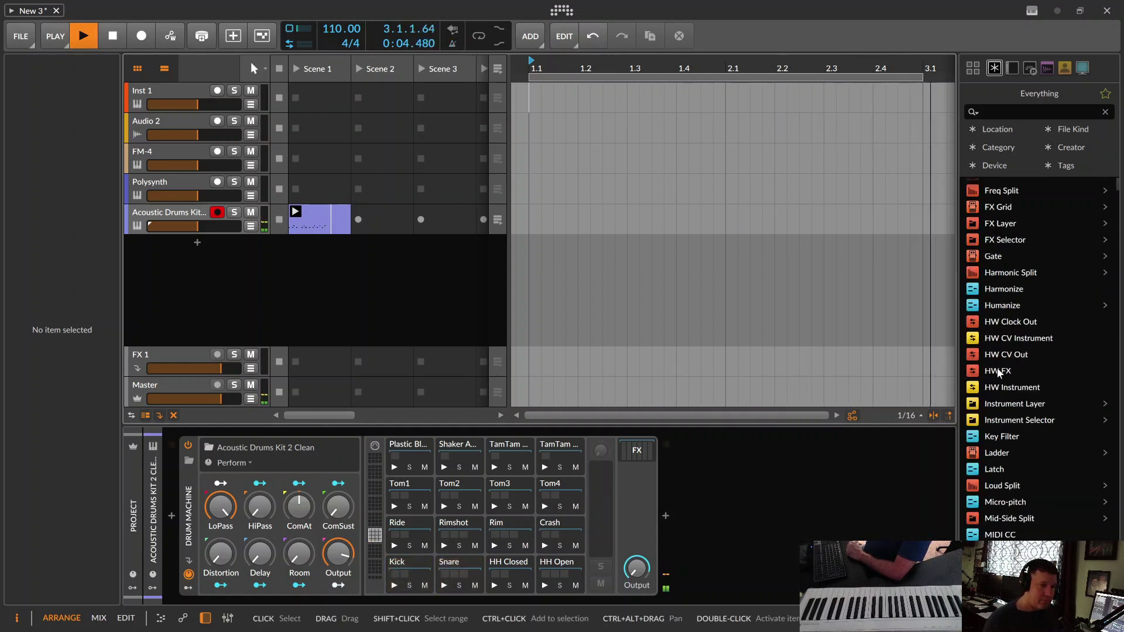
scroll(996, 374, down, 8)
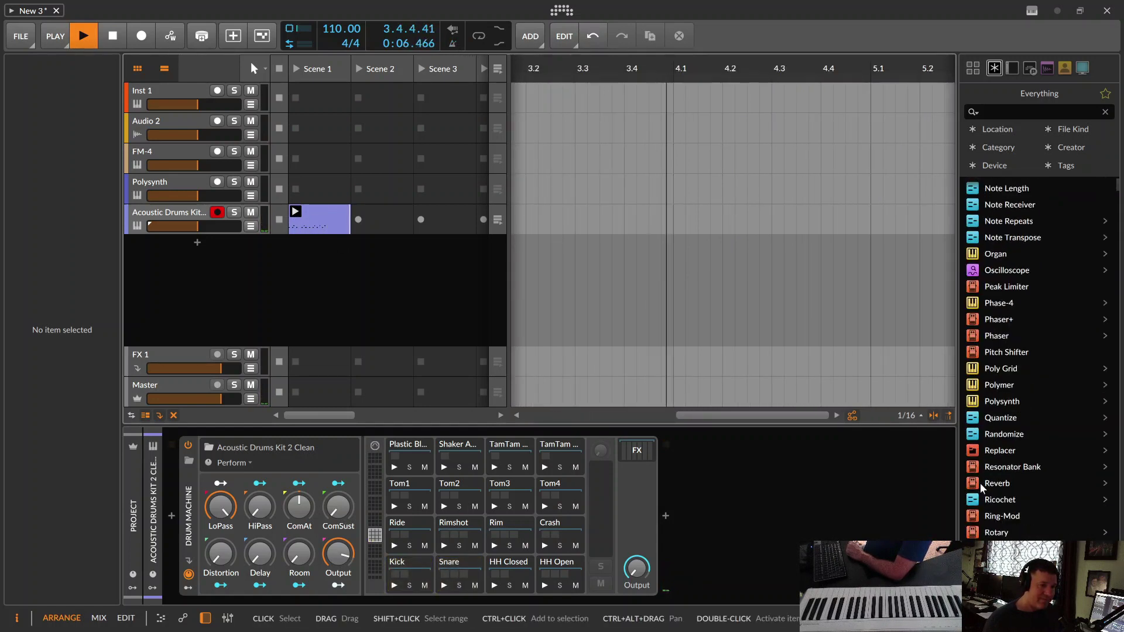
- Add a Reverb after the drum kit on the acoustic drum track and stop playback
drag(982, 487, 266, 220)
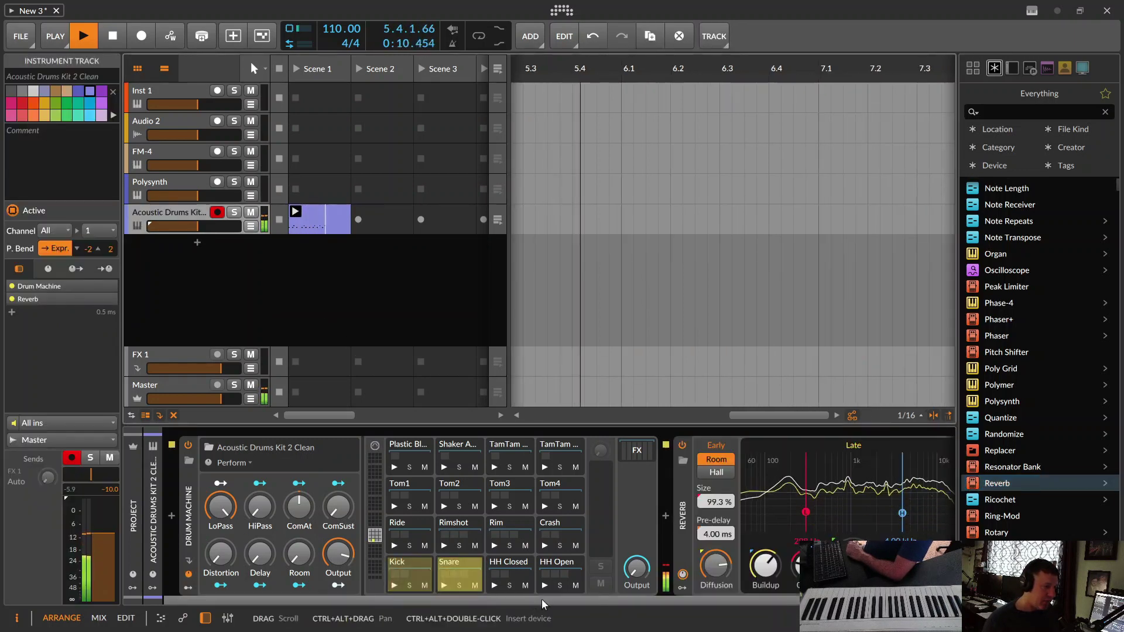
scroll(574, 612, right, 1)
drag(574, 614, 683, 593)
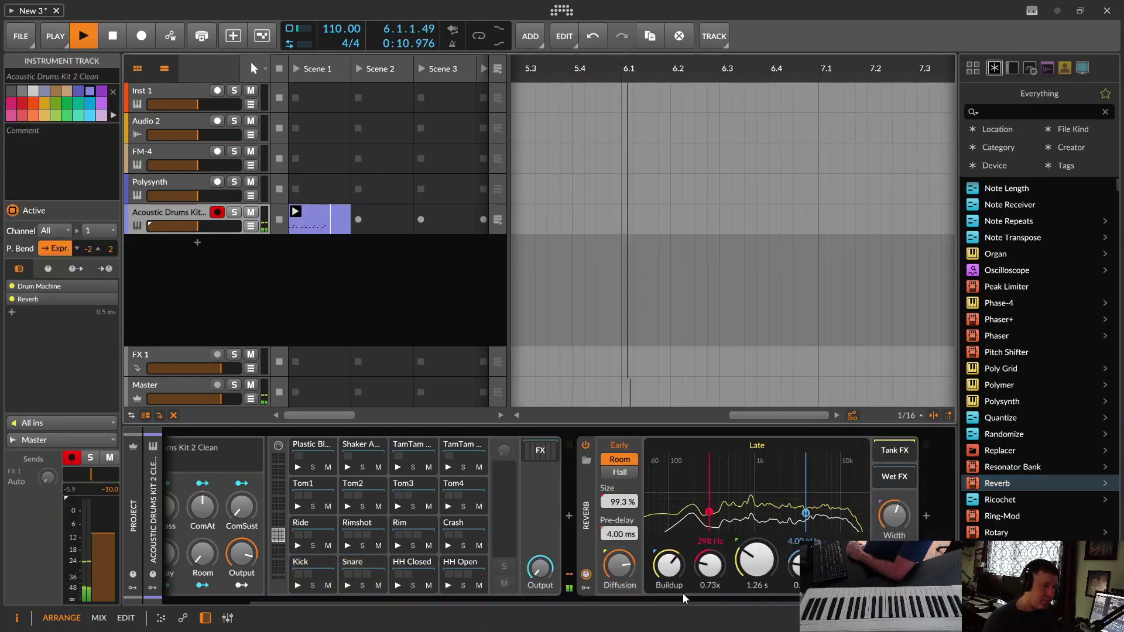
click(96, 39)
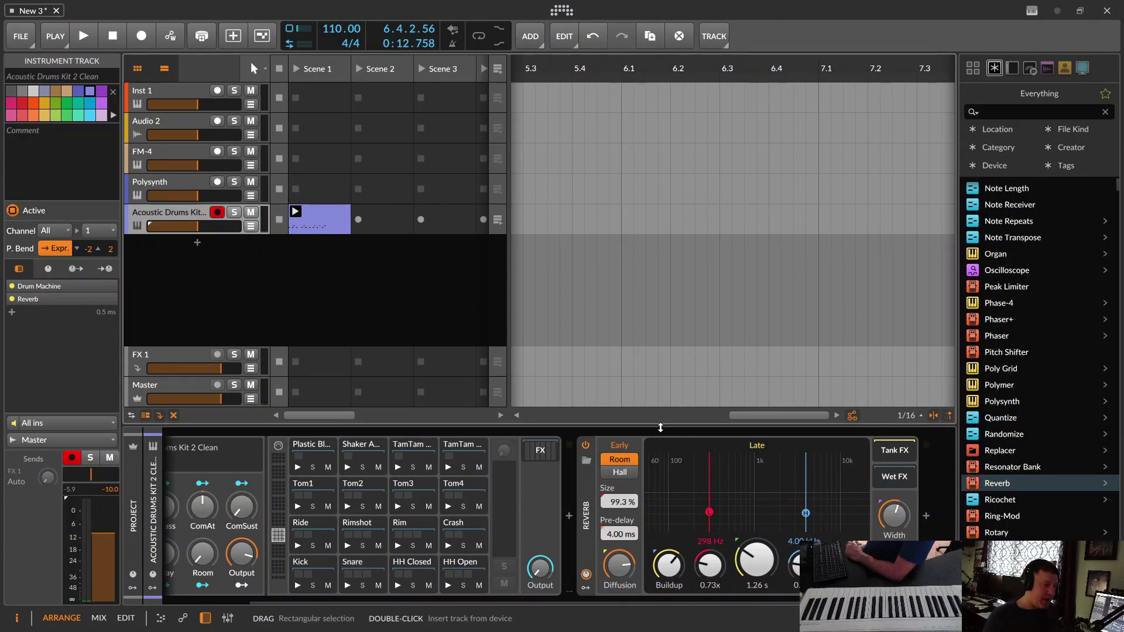
- Switch between the FM-4, Polysynth and drum tracks to compare their device chains
click(153, 183)
click(166, 159)
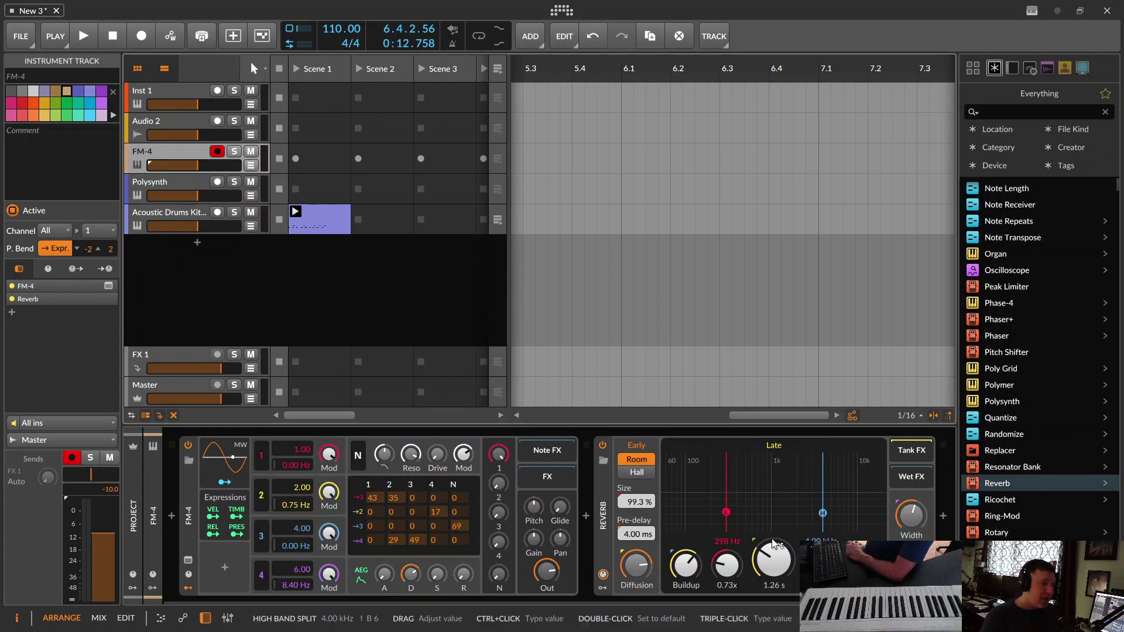
click(199, 175)
click(187, 212)
click(175, 185)
click(181, 153)
click(181, 178)
click(182, 213)
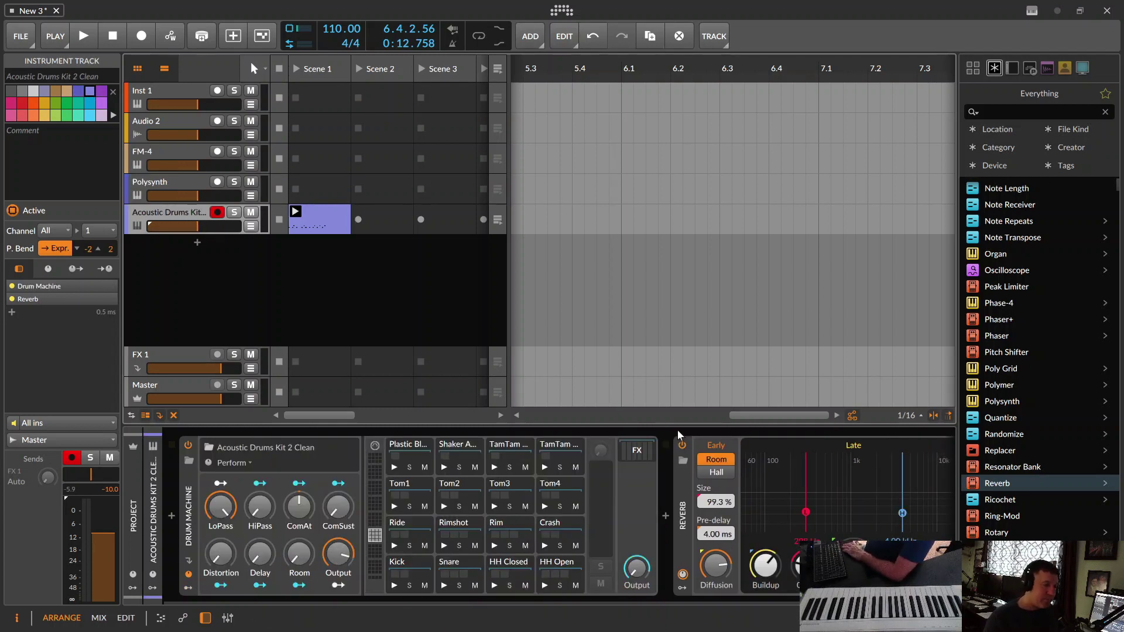
- Recheck each track's devices, ending on the acoustic drum track's chain
click(168, 159)
click(159, 189)
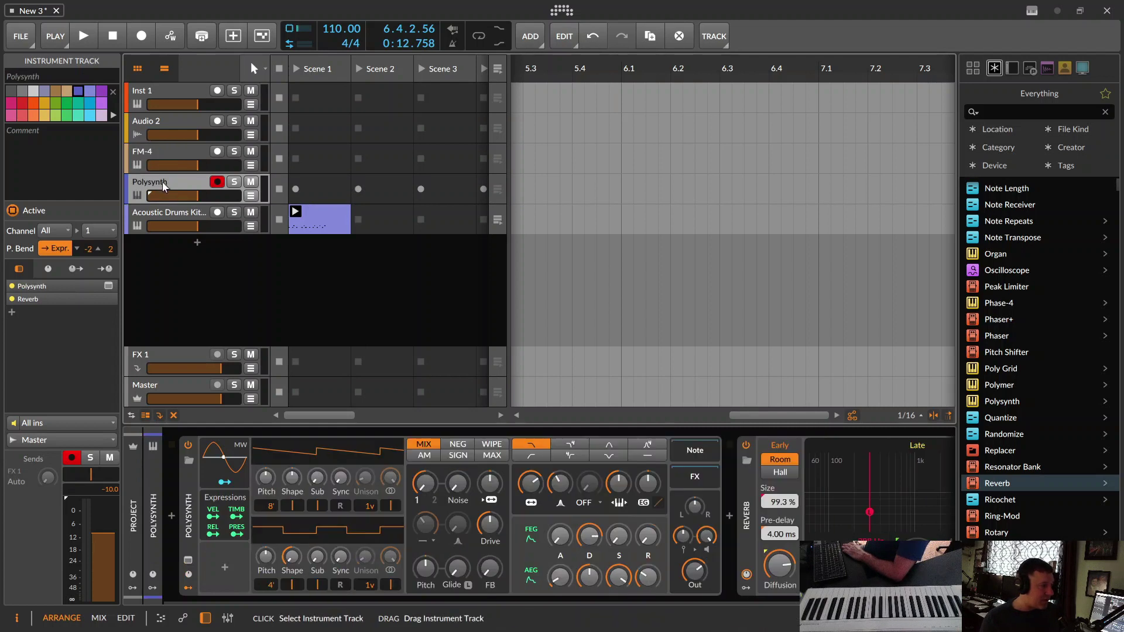
click(150, 212)
click(157, 153)
click(153, 185)
click(154, 213)
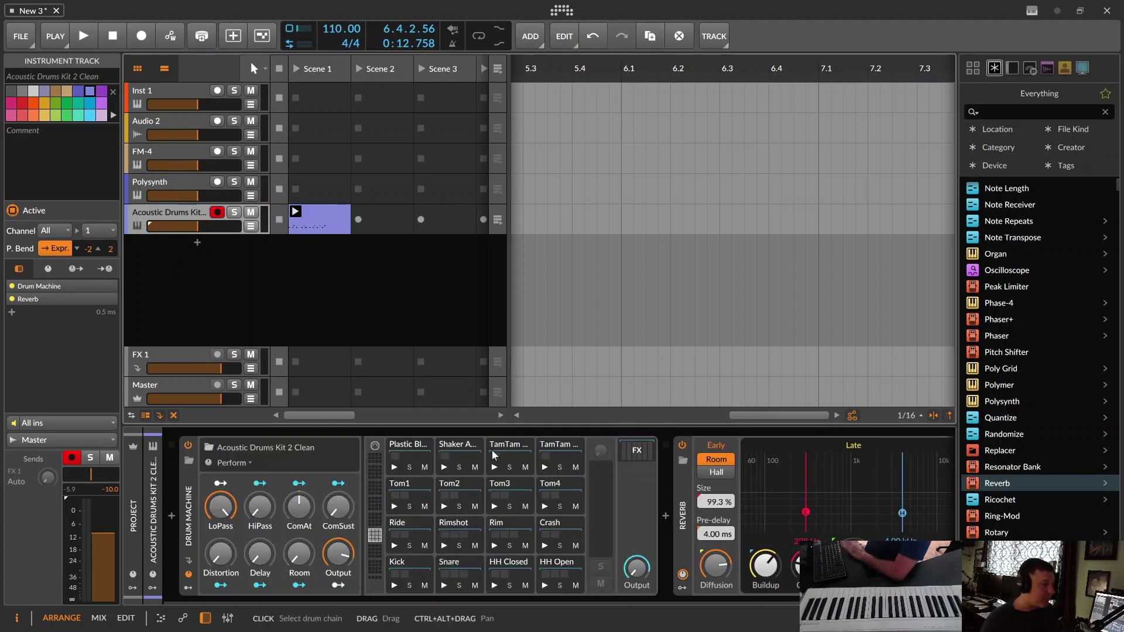
- Delete the Reverb device from the drum, Polysynth and FM-4 tracks in turn
right_click(55, 303)
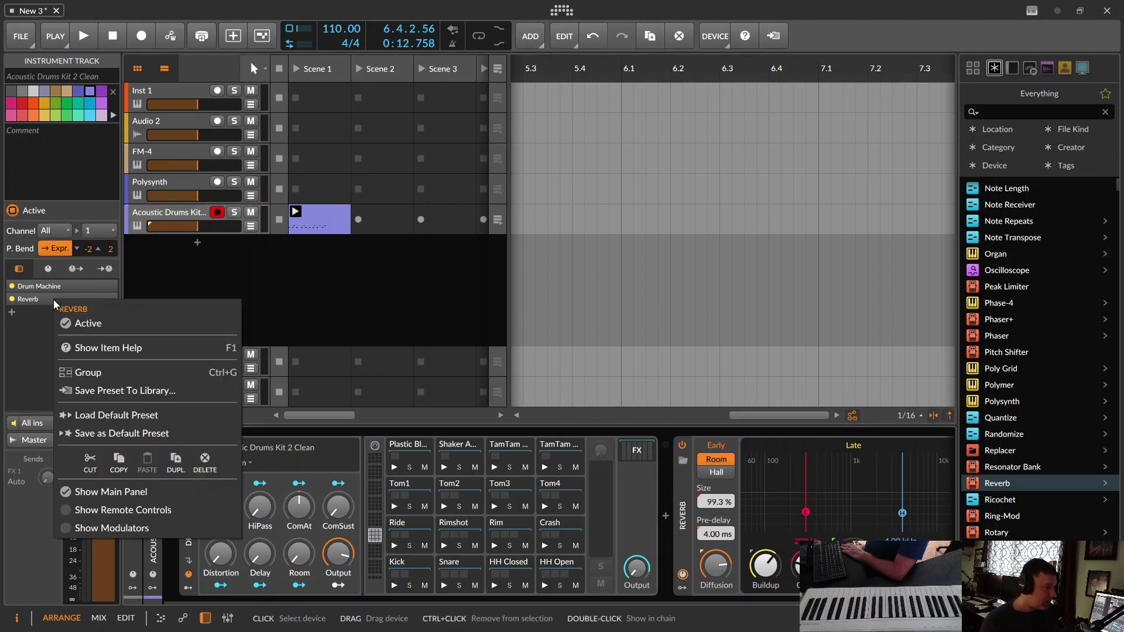
click(199, 371)
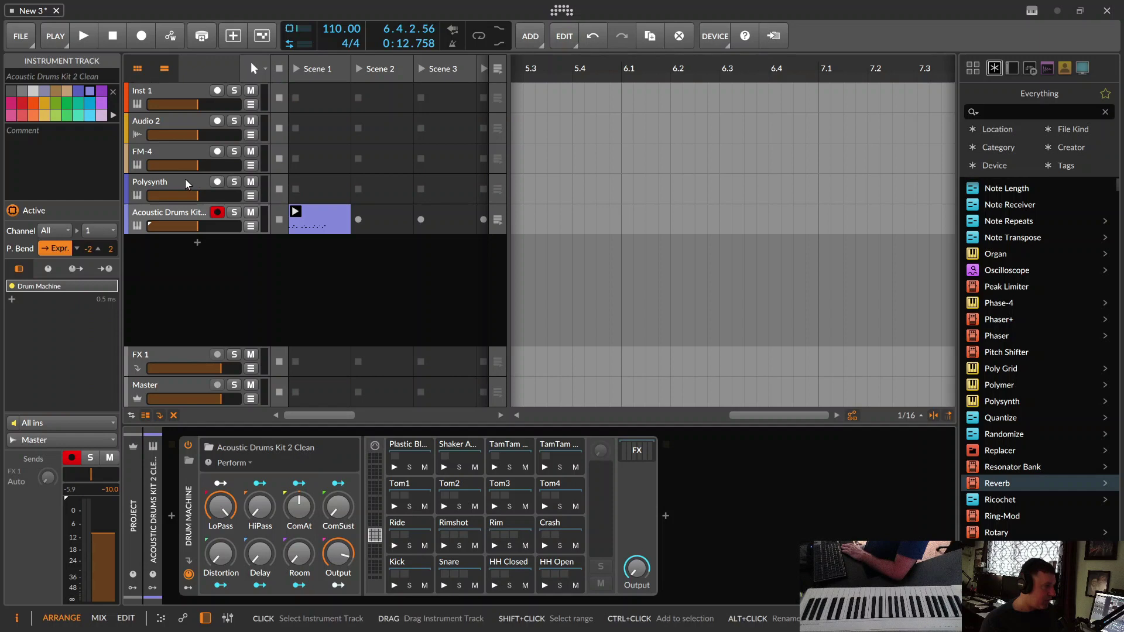
click(185, 184)
right_click(46, 299)
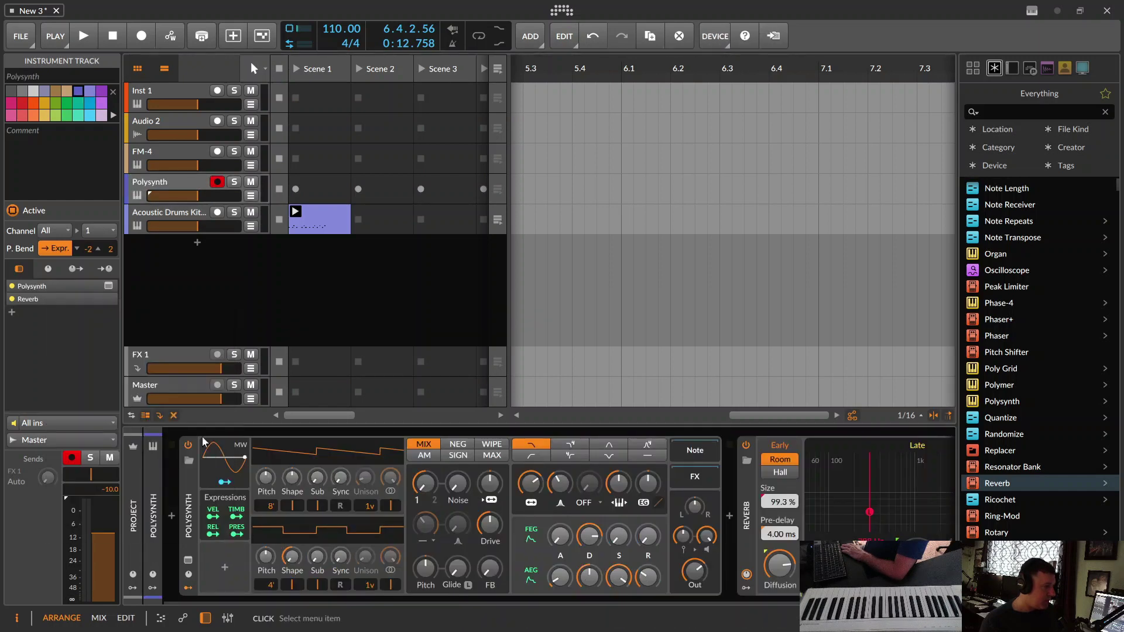
click(199, 402)
click(159, 151)
right_click(56, 304)
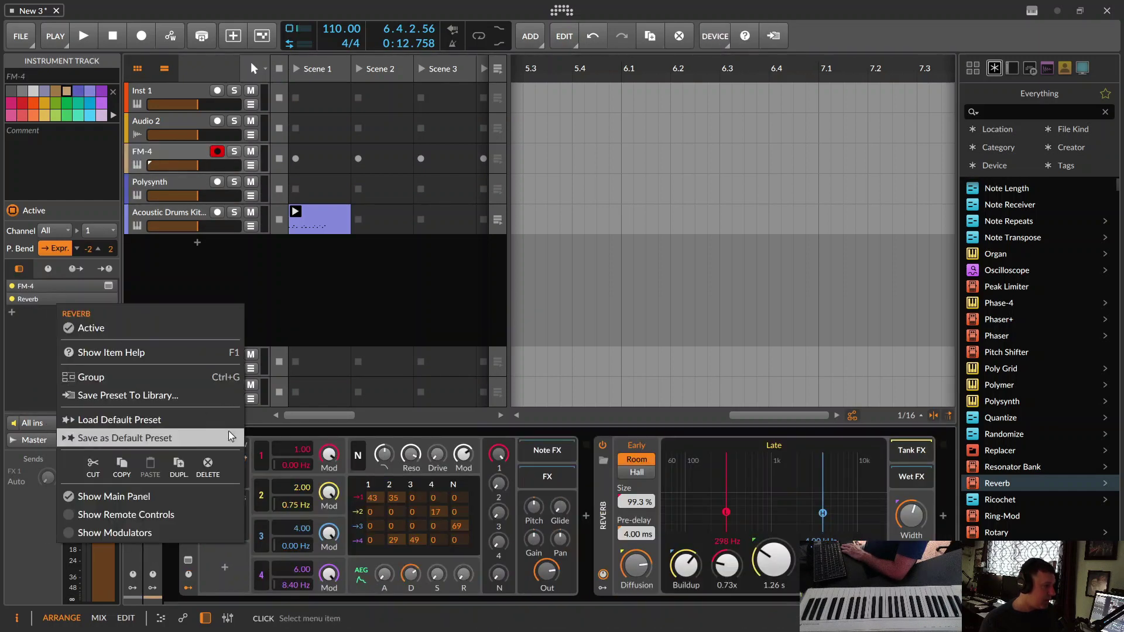
click(206, 464)
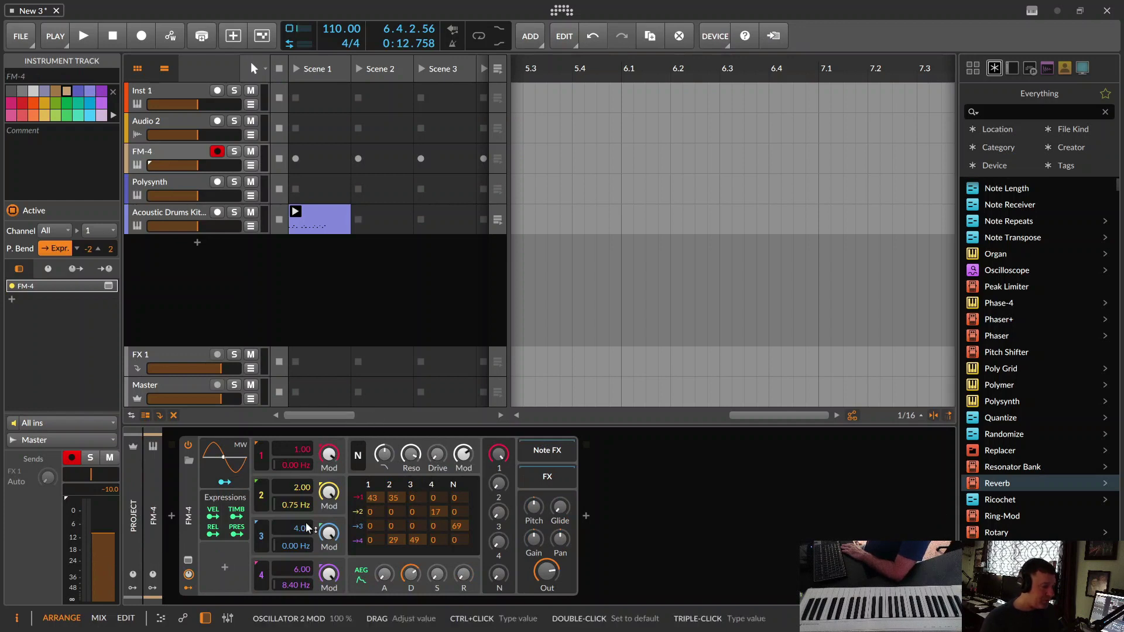
- Show the mixer and drop Reverb onto the FX 1 strip, making it the Reverb return
click(227, 621)
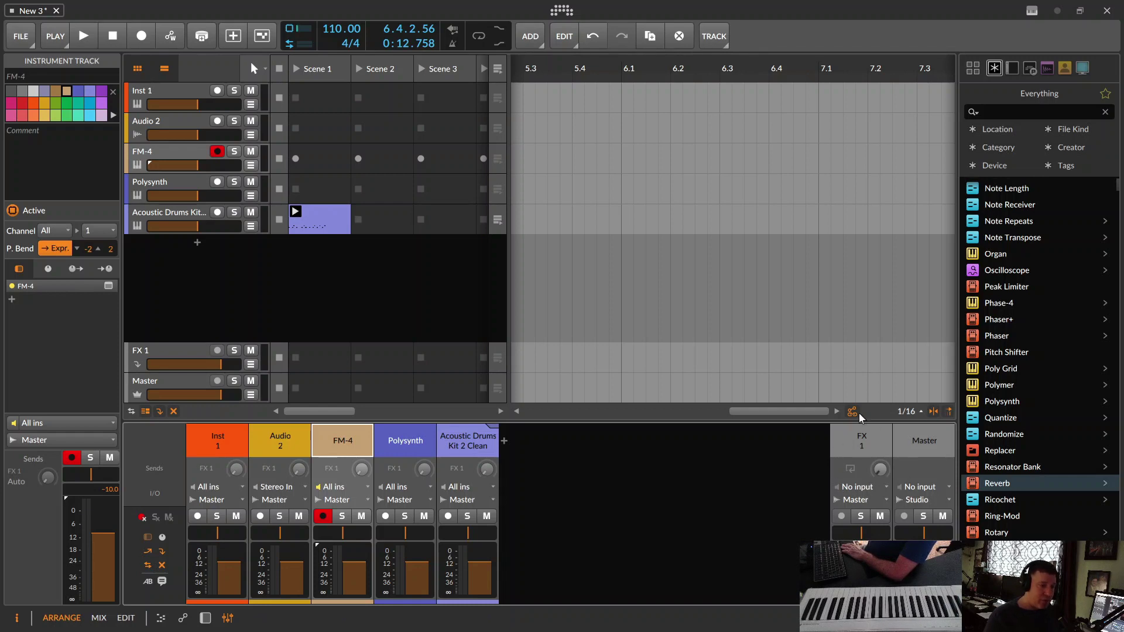
drag(972, 499, 862, 504)
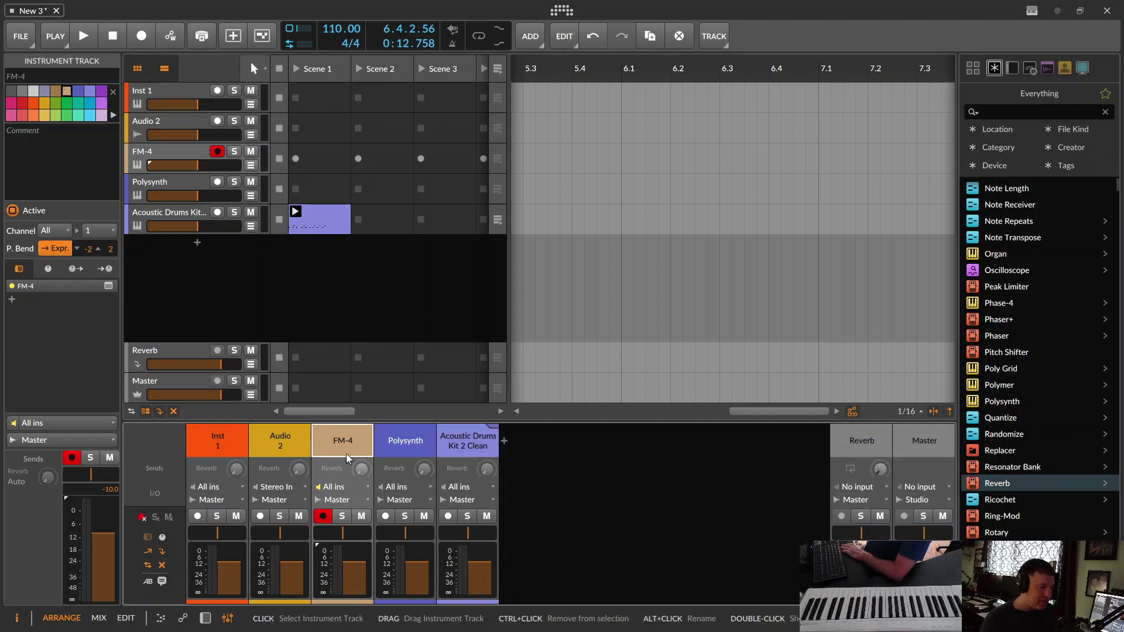
click(405, 442)
click(458, 454)
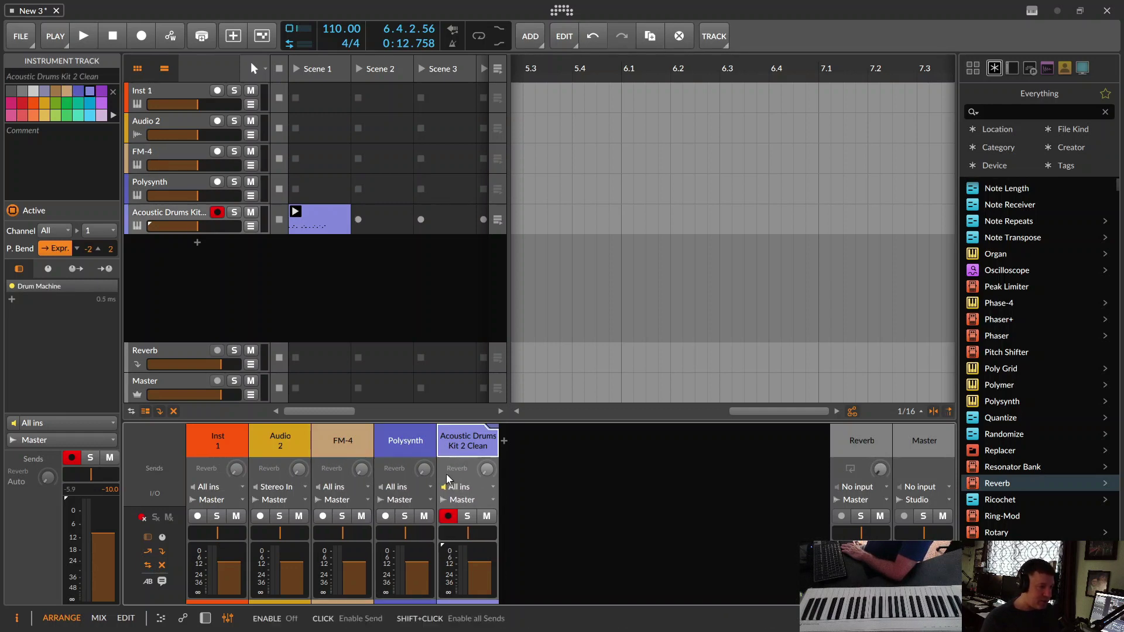
- Raise FM-4's Reverb send knob in the mixer to -23.6 dB
click(407, 444)
click(323, 443)
click(409, 447)
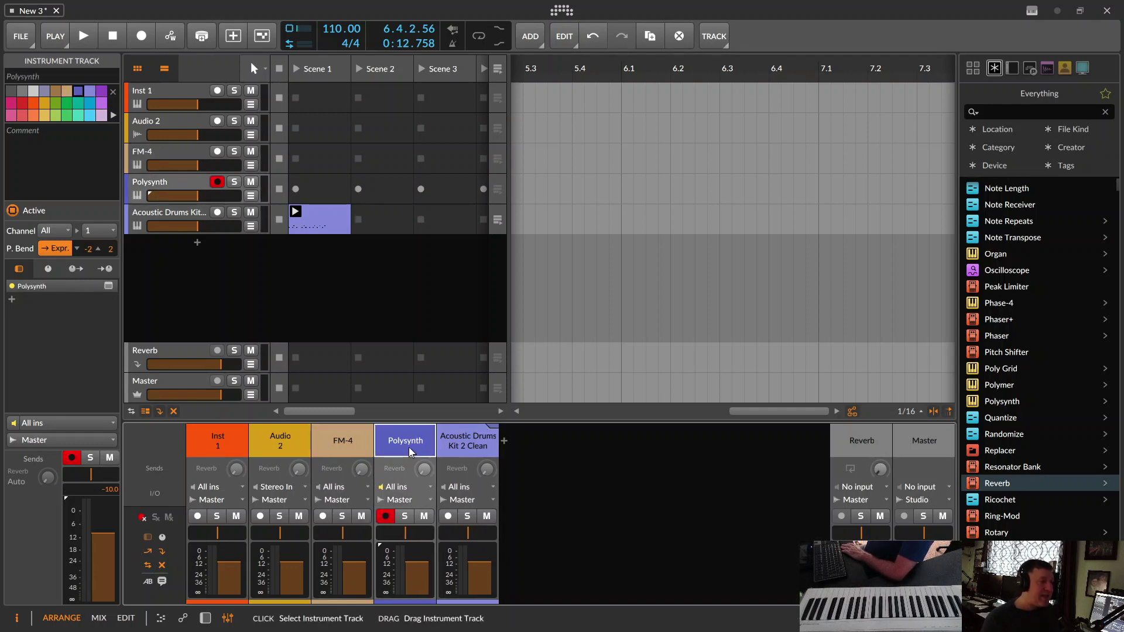
click(460, 440)
click(343, 443)
click(405, 444)
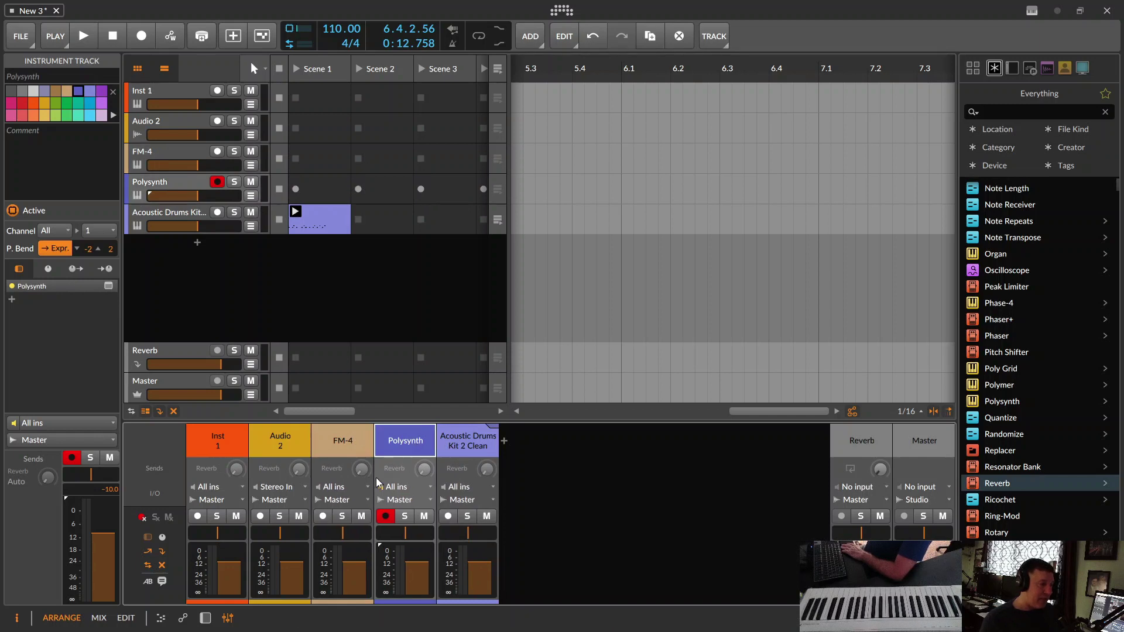
drag(363, 472, 363, 465)
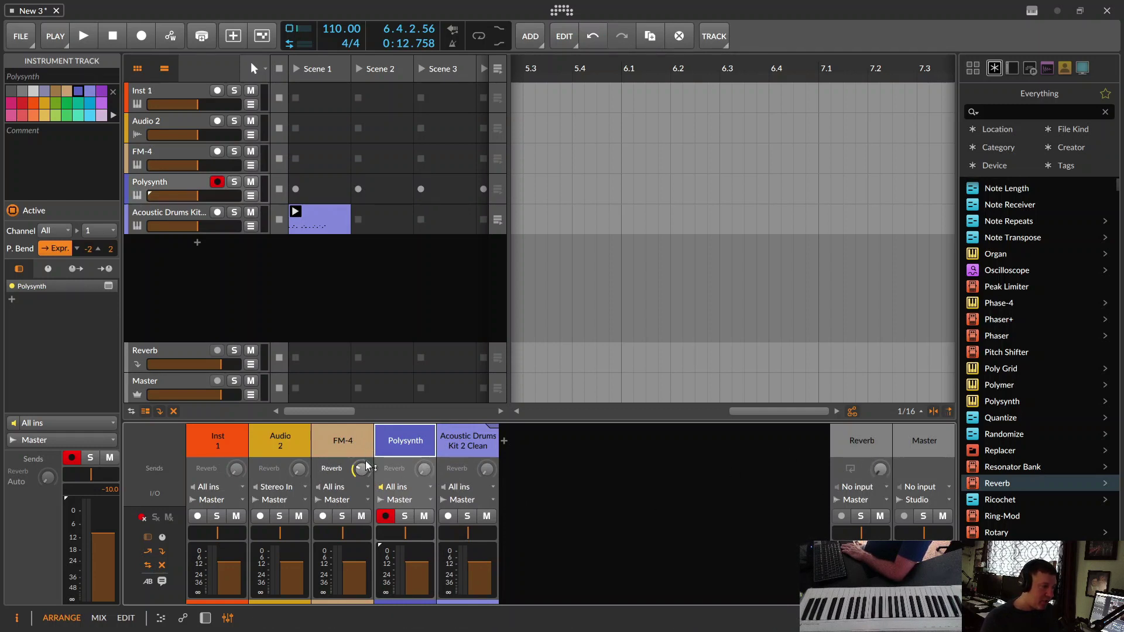
click(351, 437)
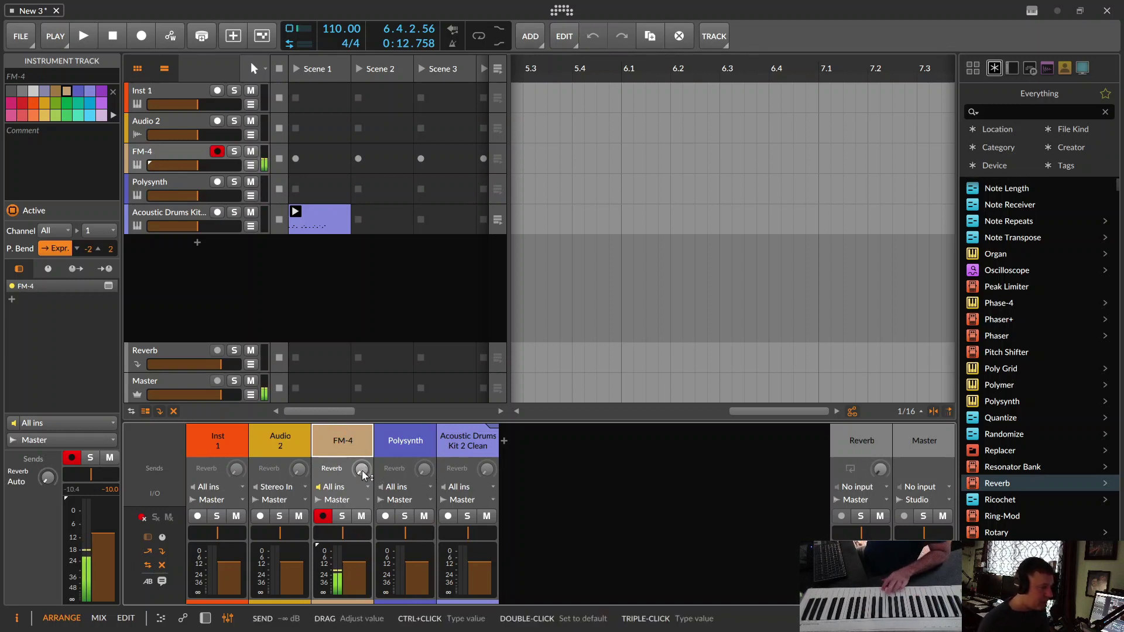
drag(362, 470, 361, 453)
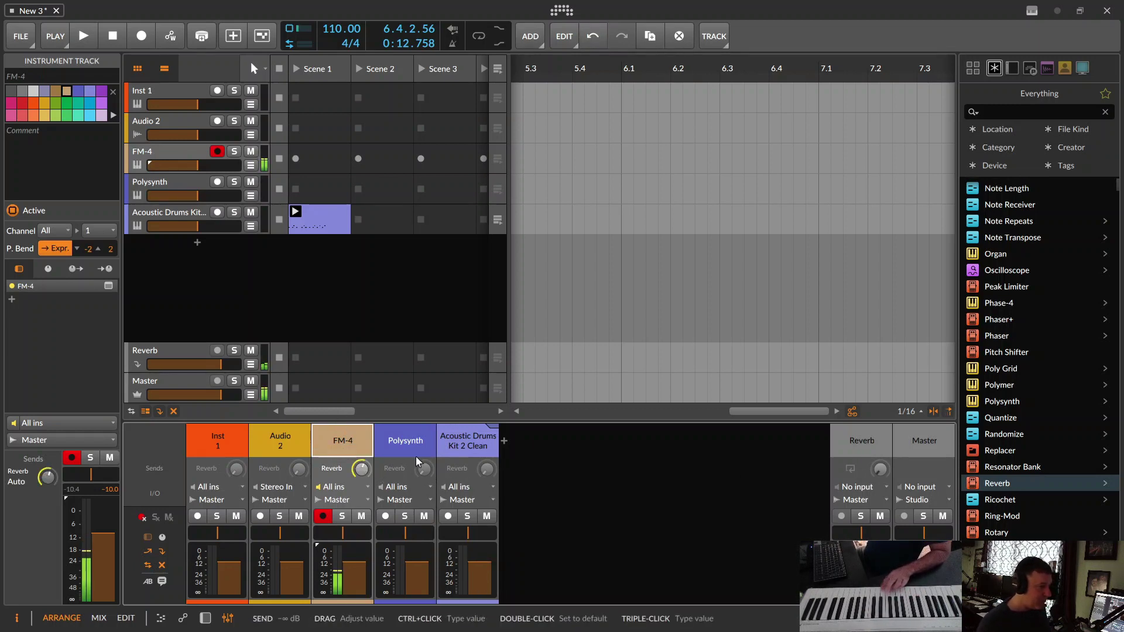
- Set Polysynth's Reverb send to -49.1 dB and the drums' Reverb send to -18.1 dB
click(405, 442)
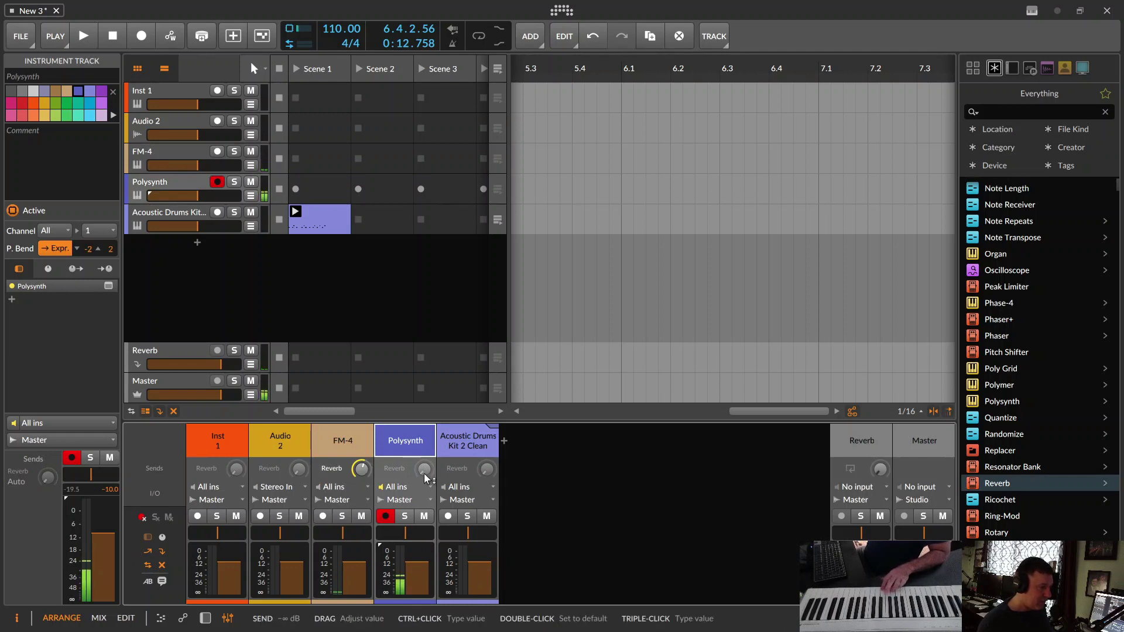
drag(426, 476, 490, 466)
click(487, 468)
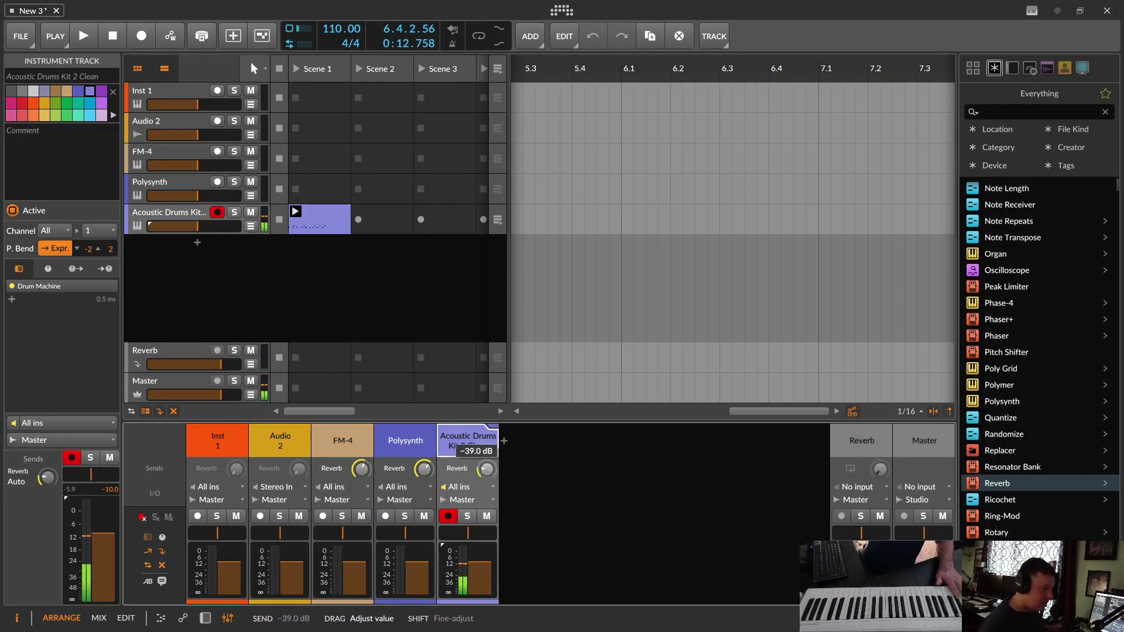
drag(487, 468, 486, 468)
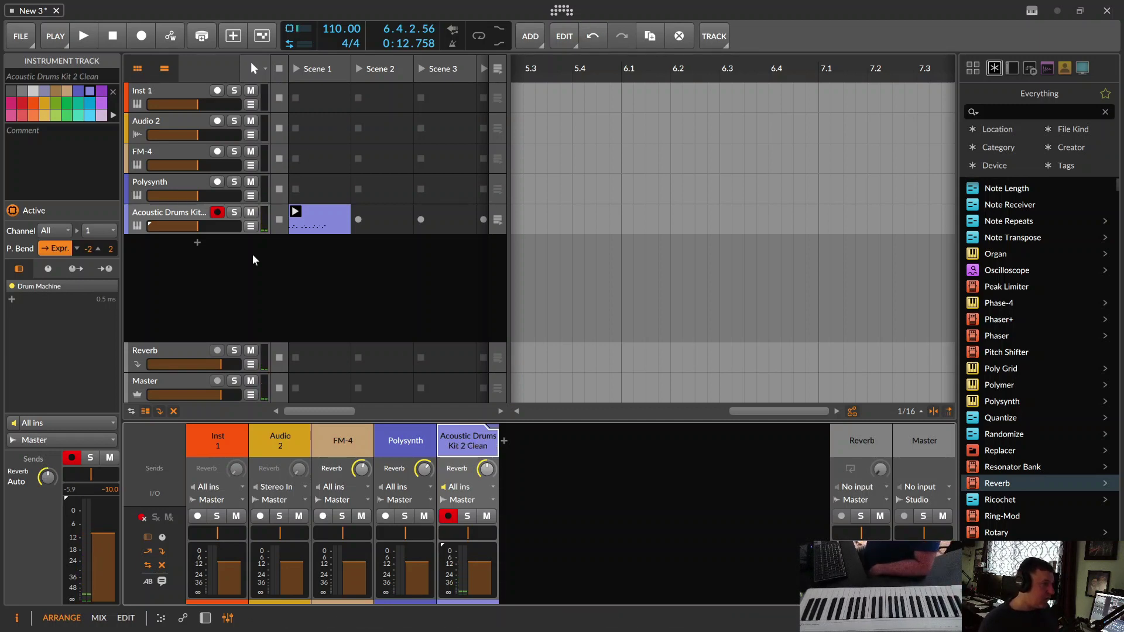
- Arm FM-4, record a two-bar clip into Scene 1 with count-in, then stop and select it
click(217, 152)
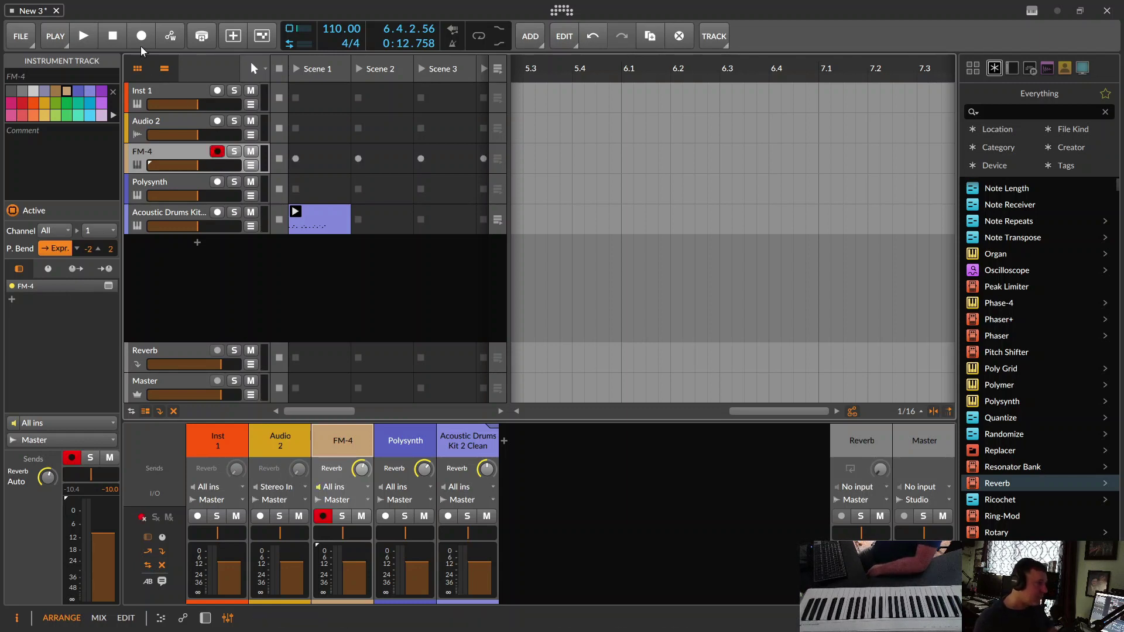
click(141, 42)
click(83, 35)
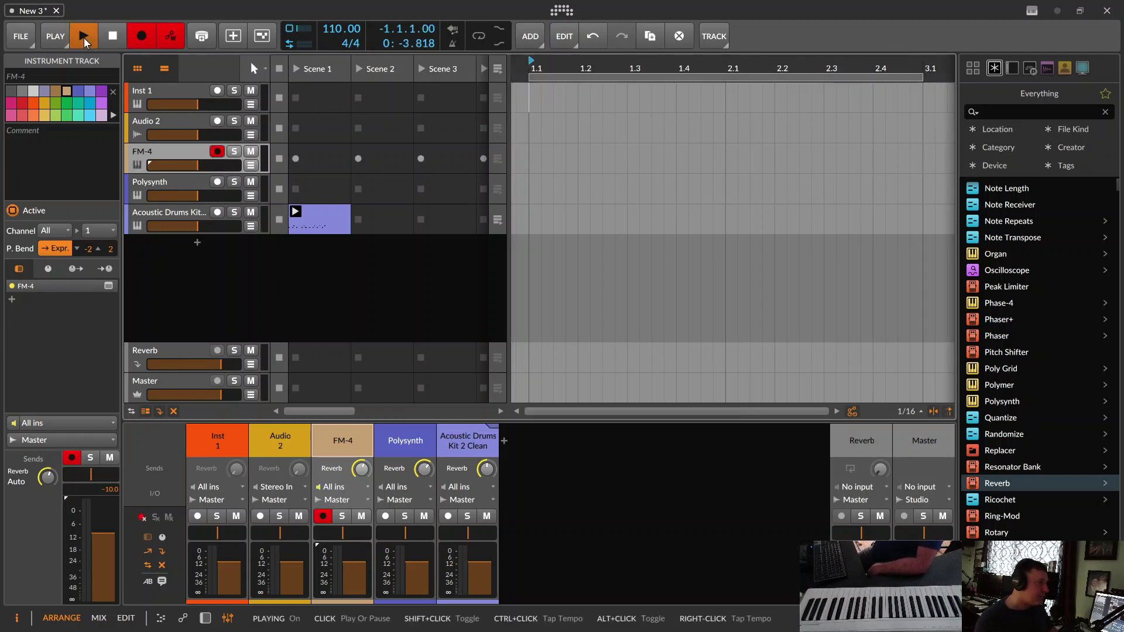
key(space)
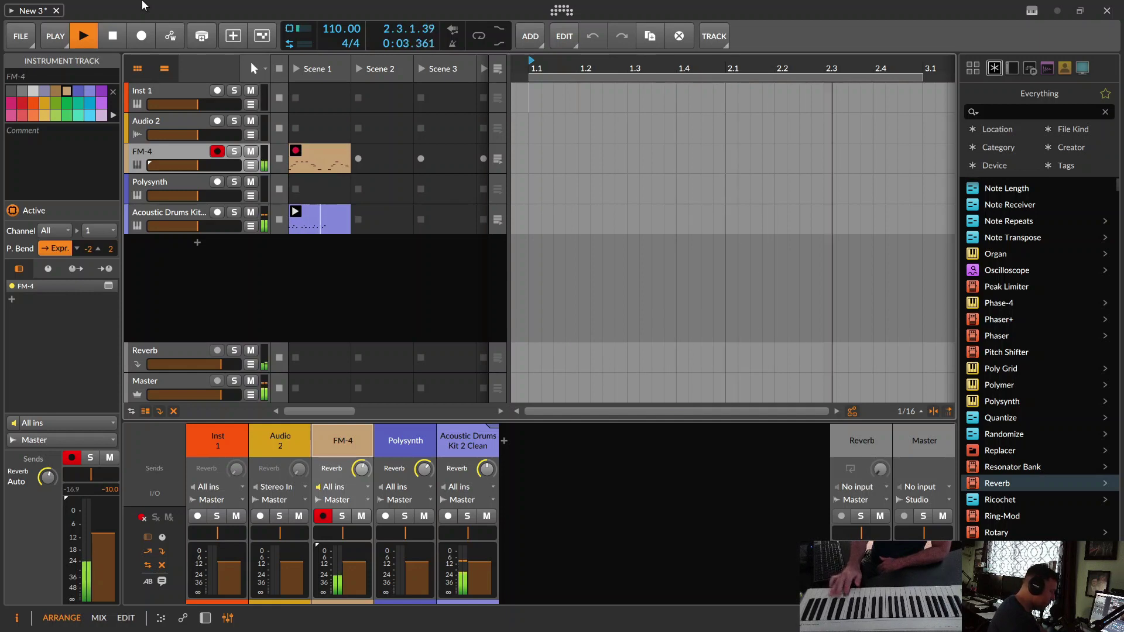
key(space)
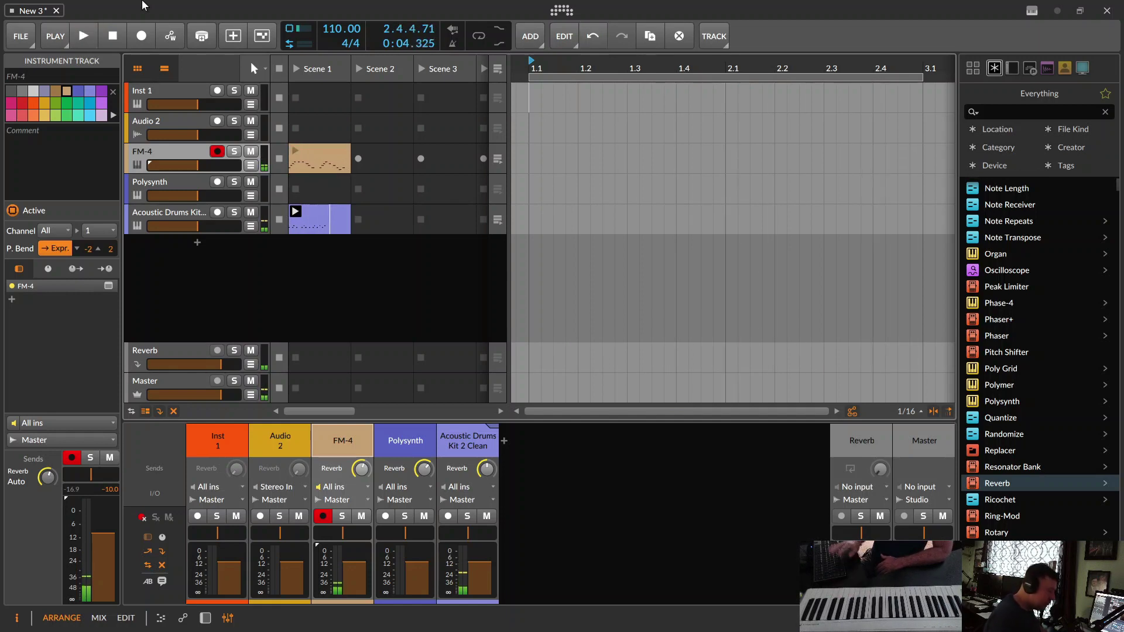
click(312, 152)
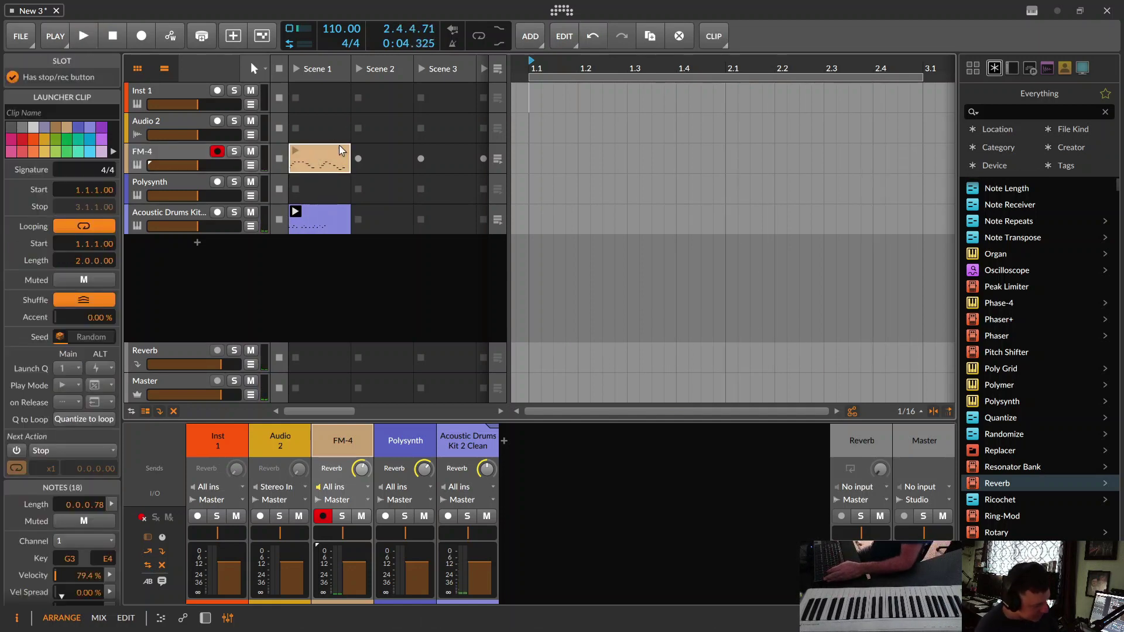
- Record a Polysynth clip into Scene 1 and lower the Polysynth fader
click(216, 183)
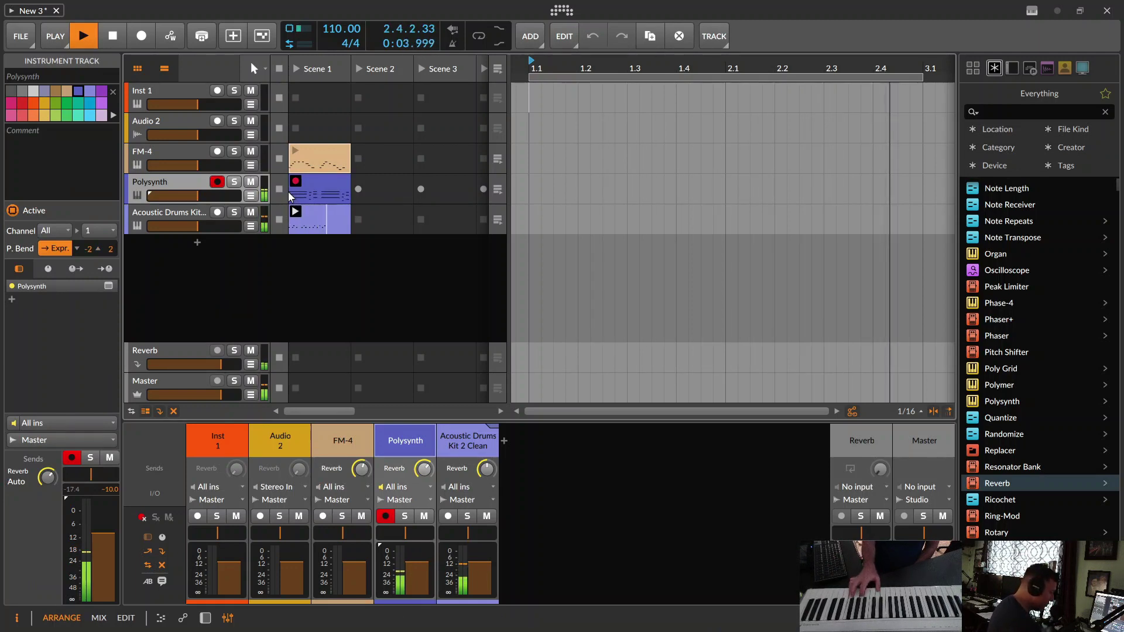
key(space)
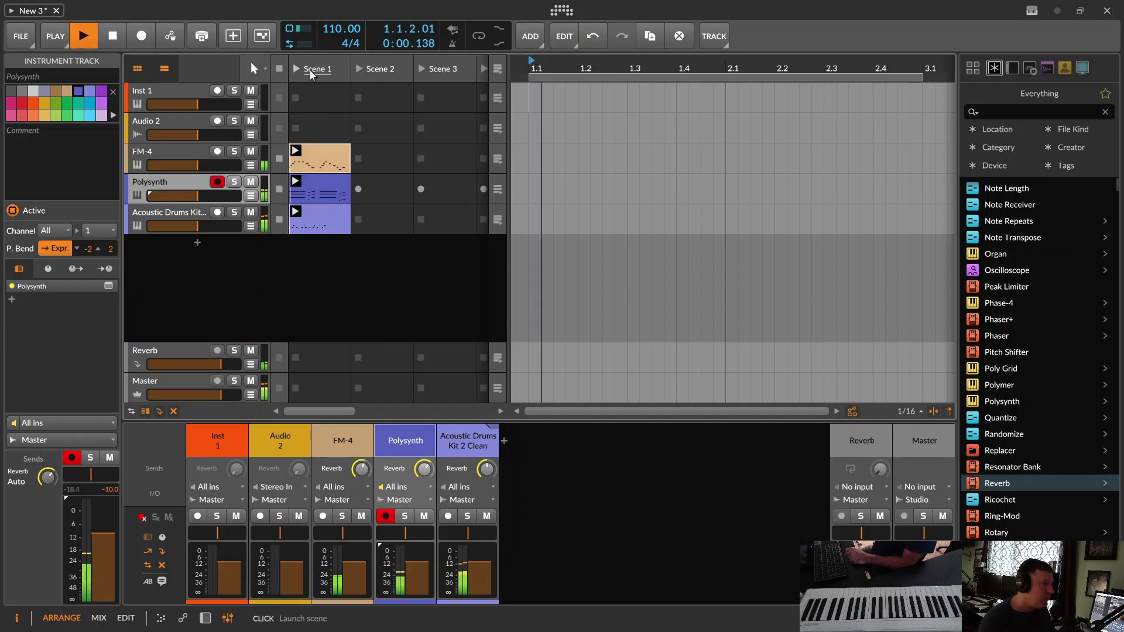
drag(203, 195, 204, 200)
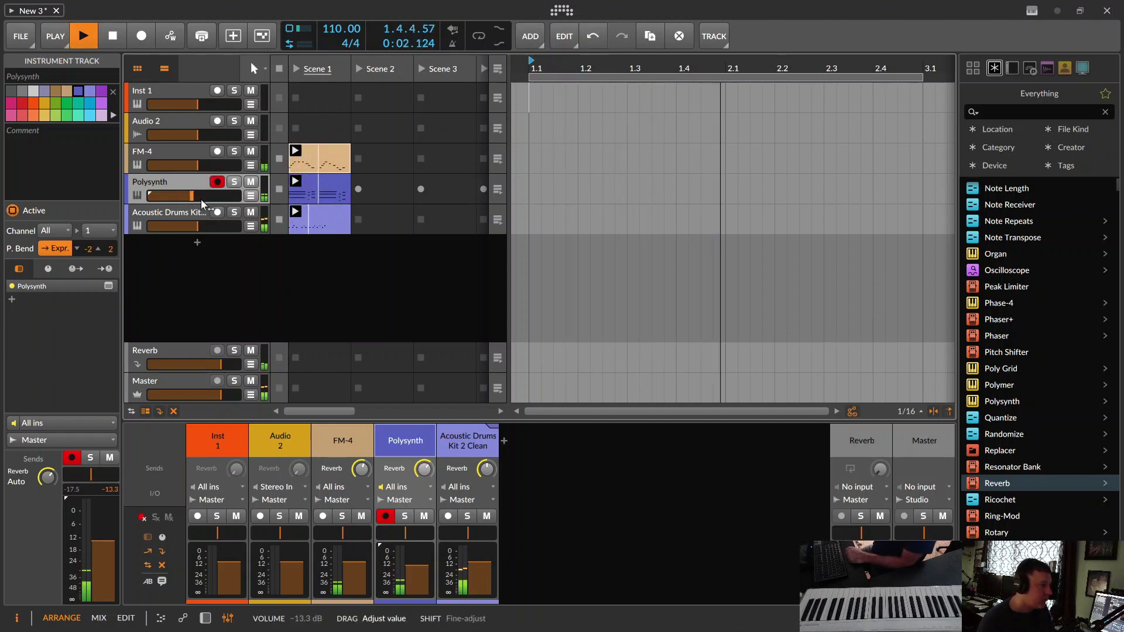
- Set FM-4's Reverb send to -6.1 dB and Polysynth's to -33.2 dB, then stop playback
double_click(361, 469)
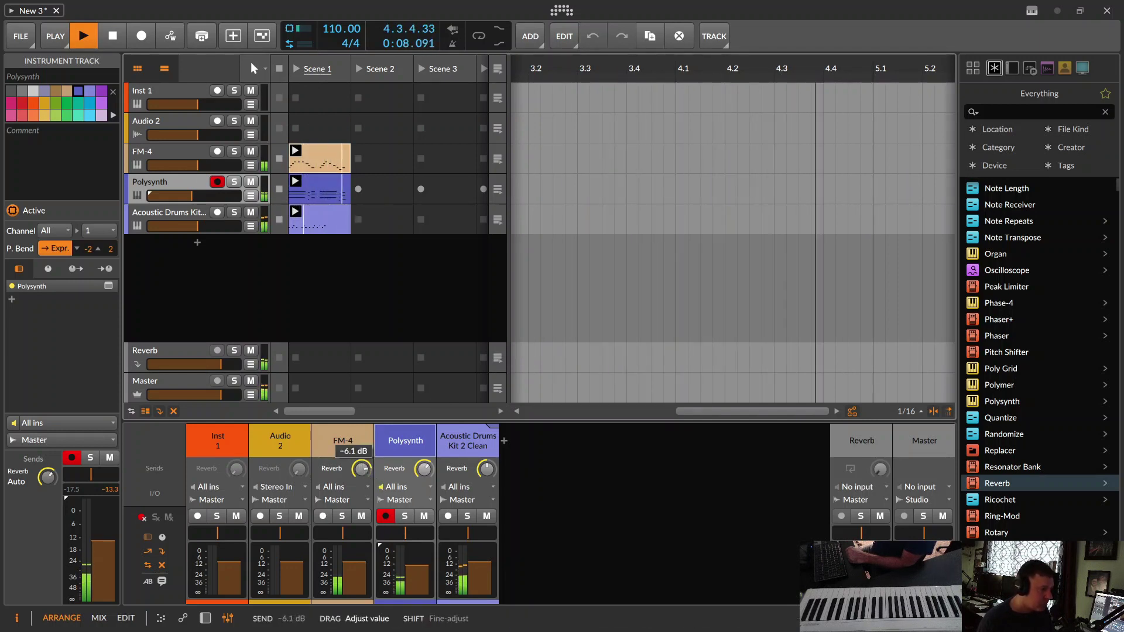
drag(362, 468, 362, 504)
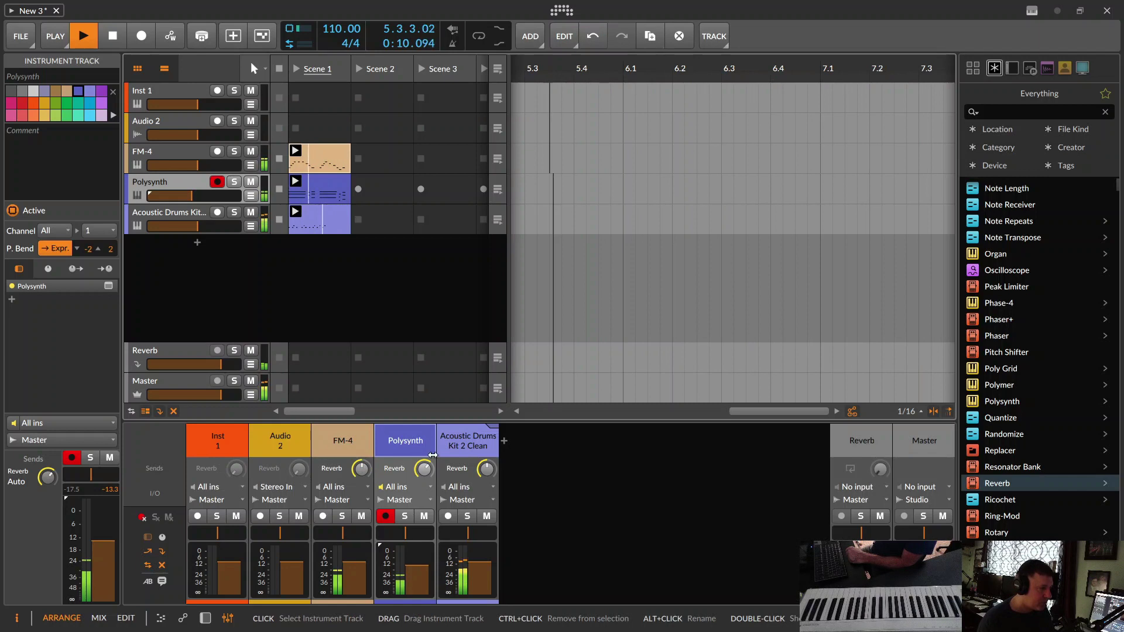
drag(424, 469, 424, 470)
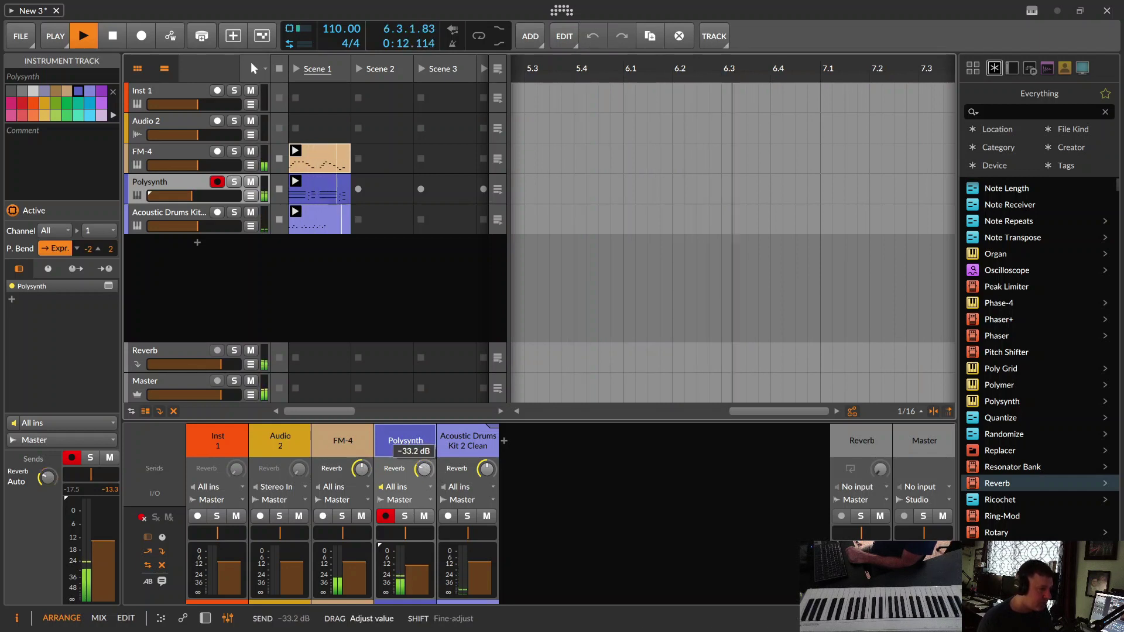
key(space)
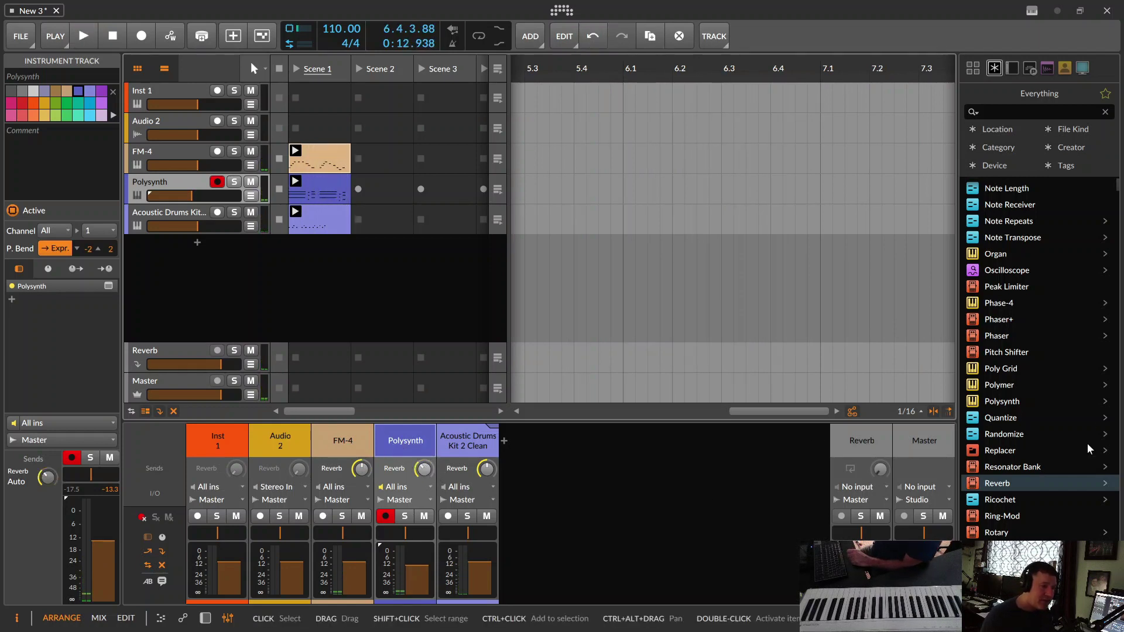
- Create an FX 2 return track beside Reverb and load the Delay+ effect onto it
scroll(1039, 317, up, 10)
scroll(1038, 328, up, 10)
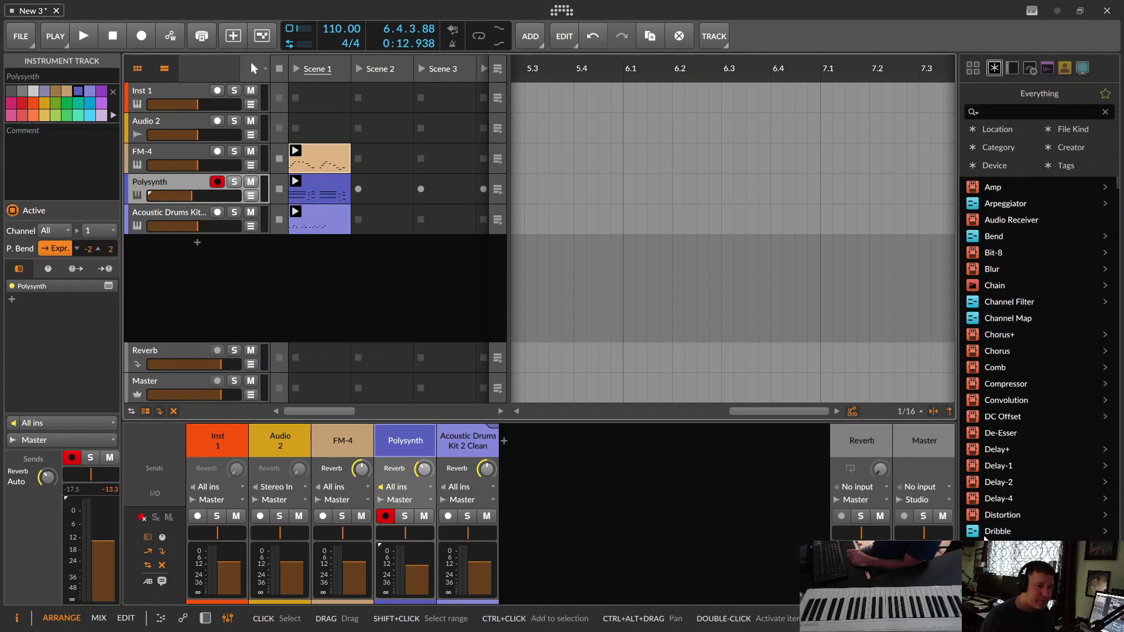
drag(976, 456, 791, 451)
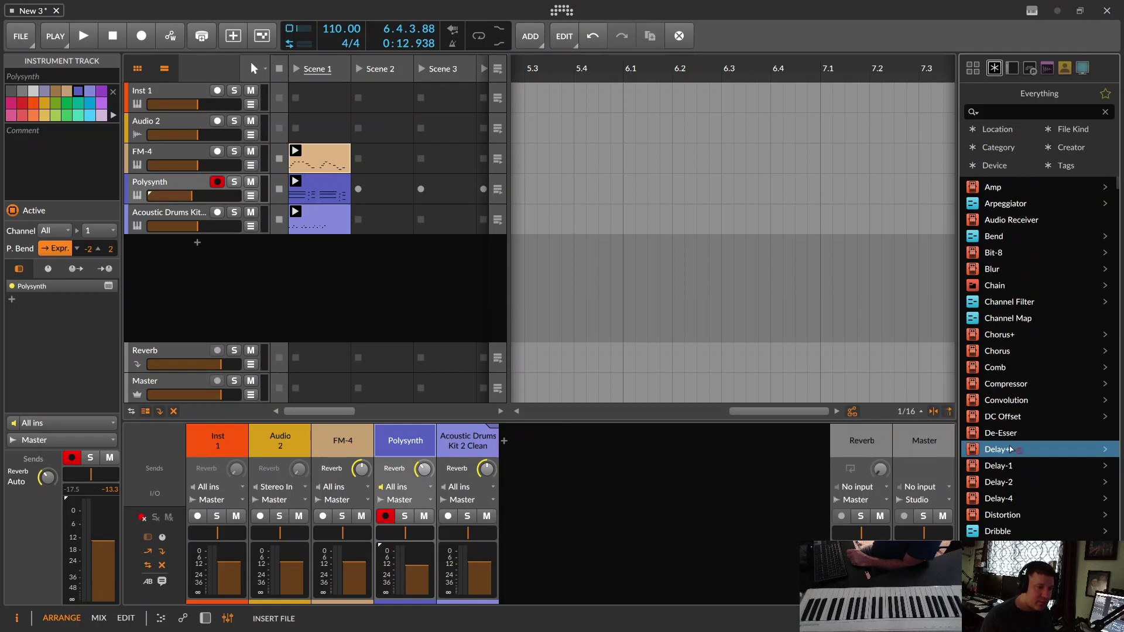
right_click(766, 457)
click(814, 501)
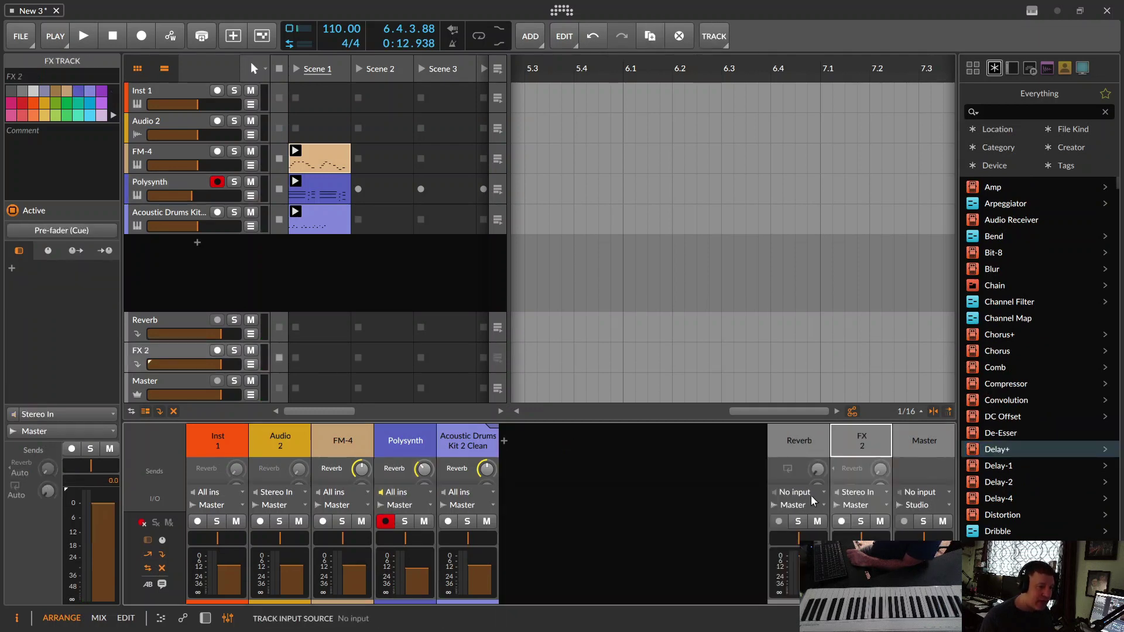
drag(976, 455, 861, 434)
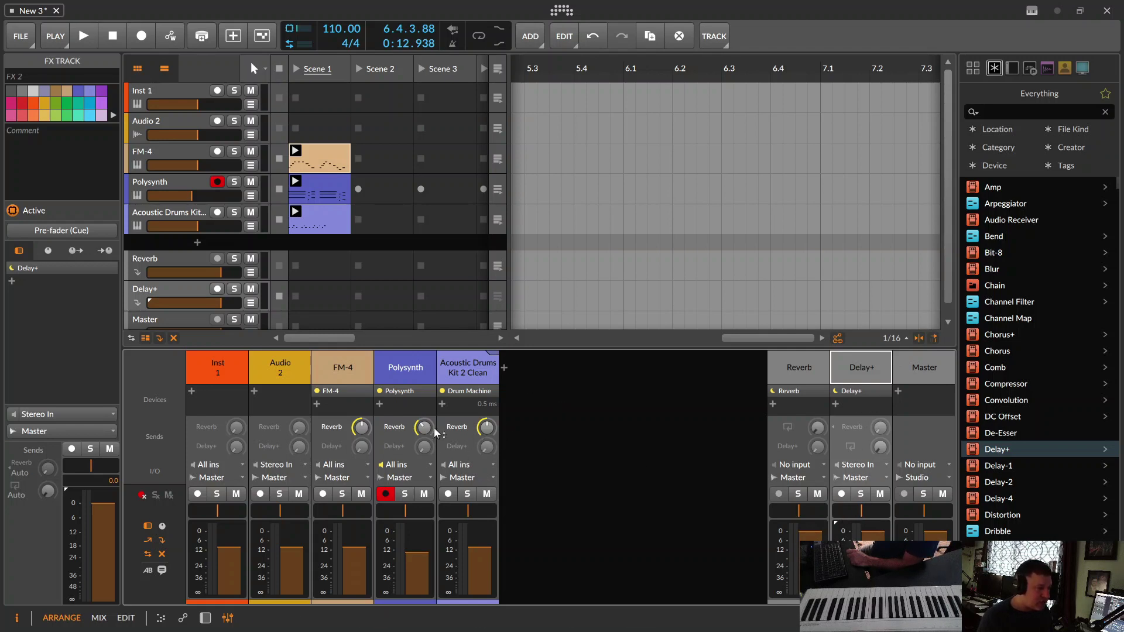
- Raise FM-4's Delay+ send to about -6.2 dB, solo FM-4 and start playback
drag(362, 446, 362, 443)
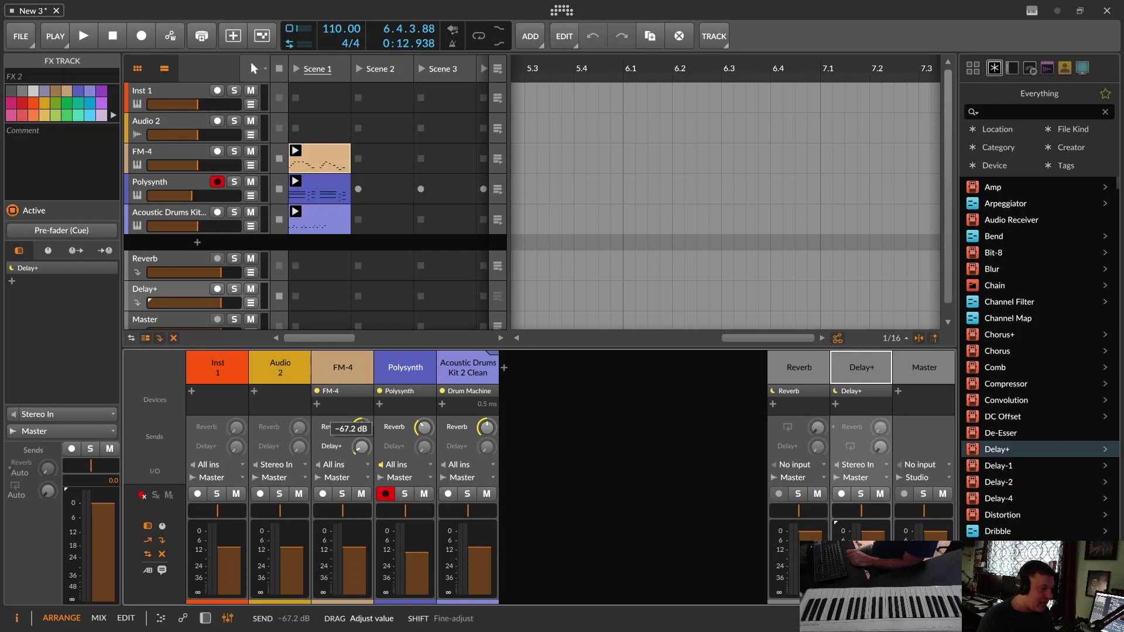
click(234, 151)
key(space)
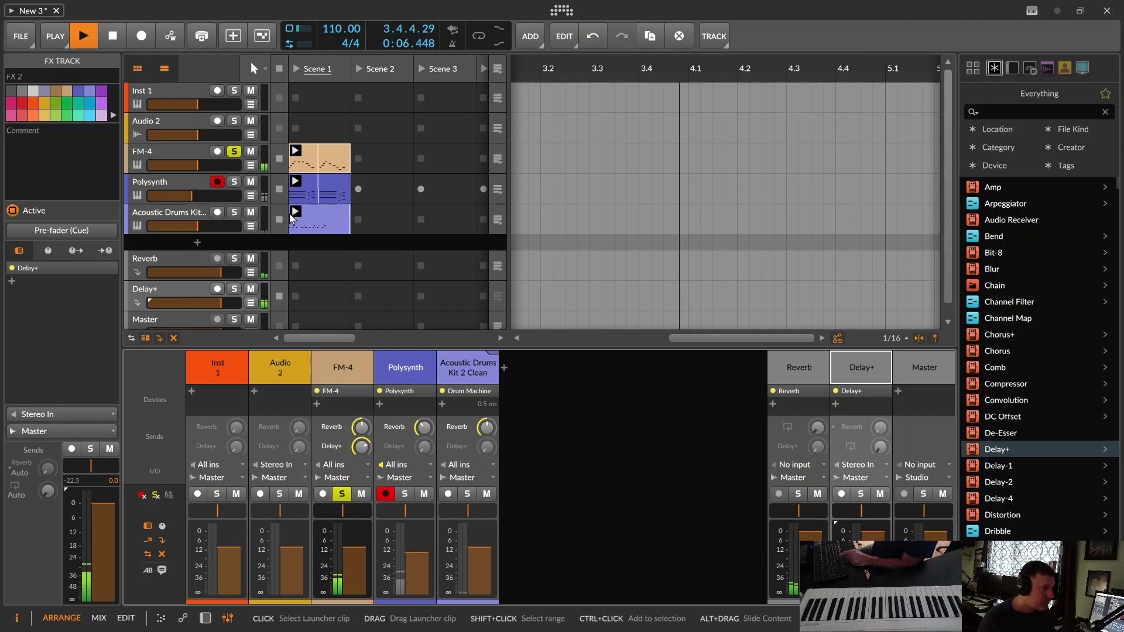
- Open the Acoustic Drums clip's notes, zoom out to show both bars, and replay from the start
key(space)
double_click(336, 212)
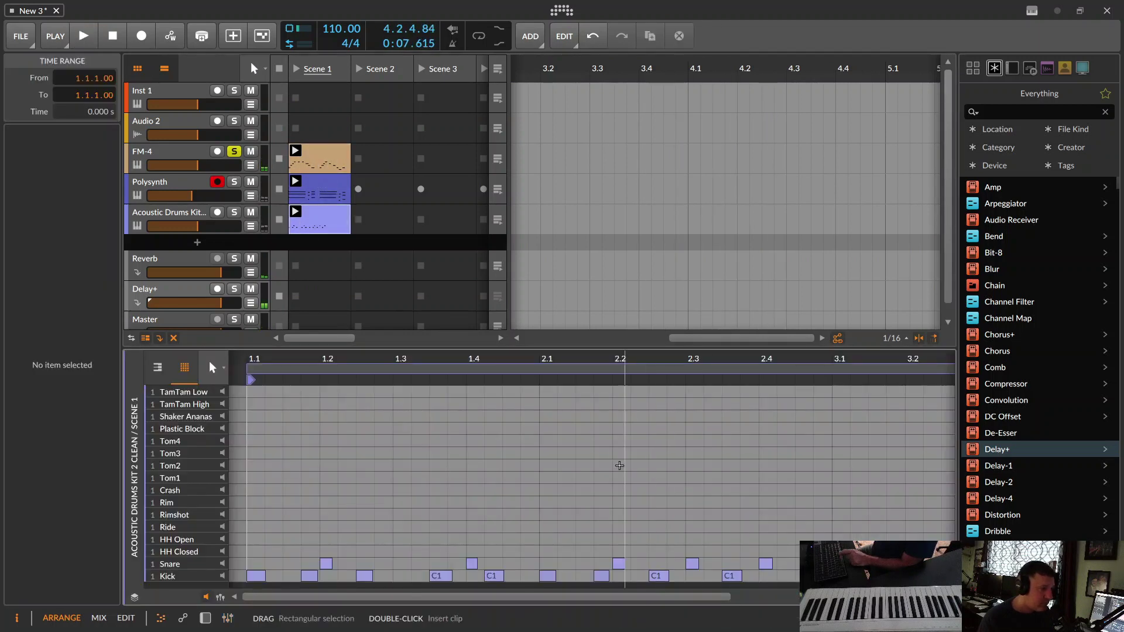
drag(751, 357, 712, 373)
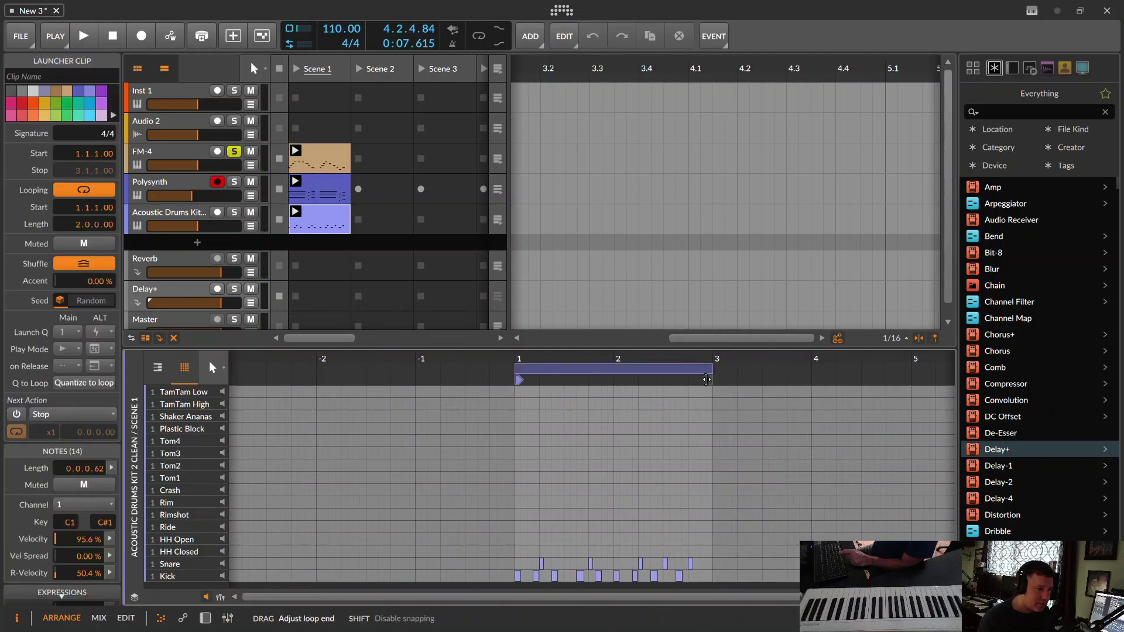
click(297, 70)
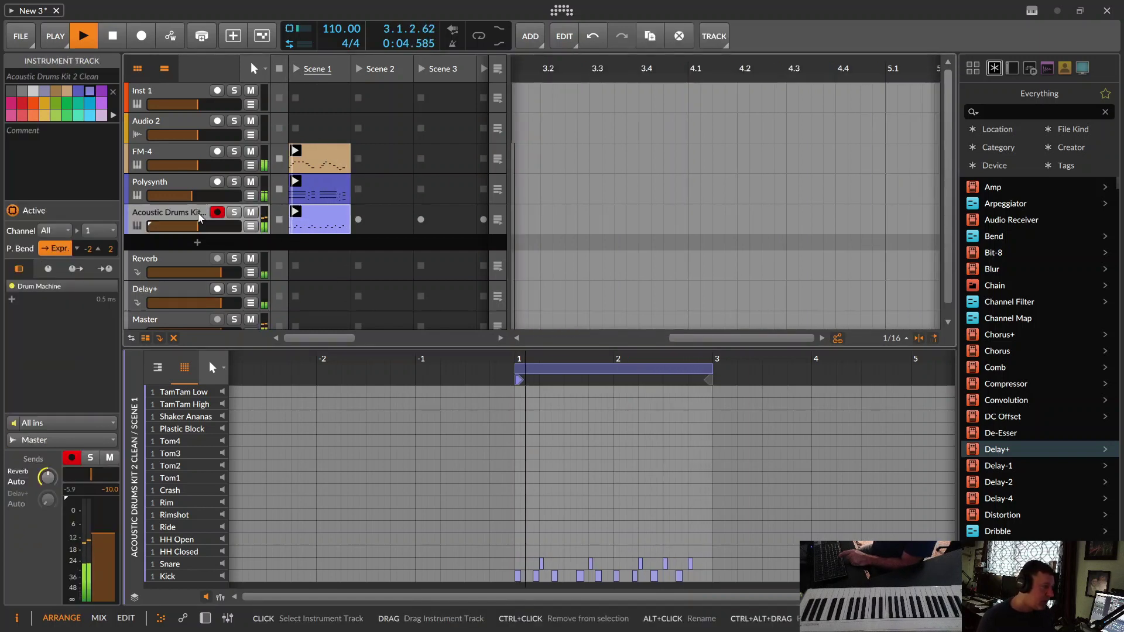
- Arm Acoustic Drums, raise its reverb send to about -8 dB in the mixer, then stop playback
click(324, 242)
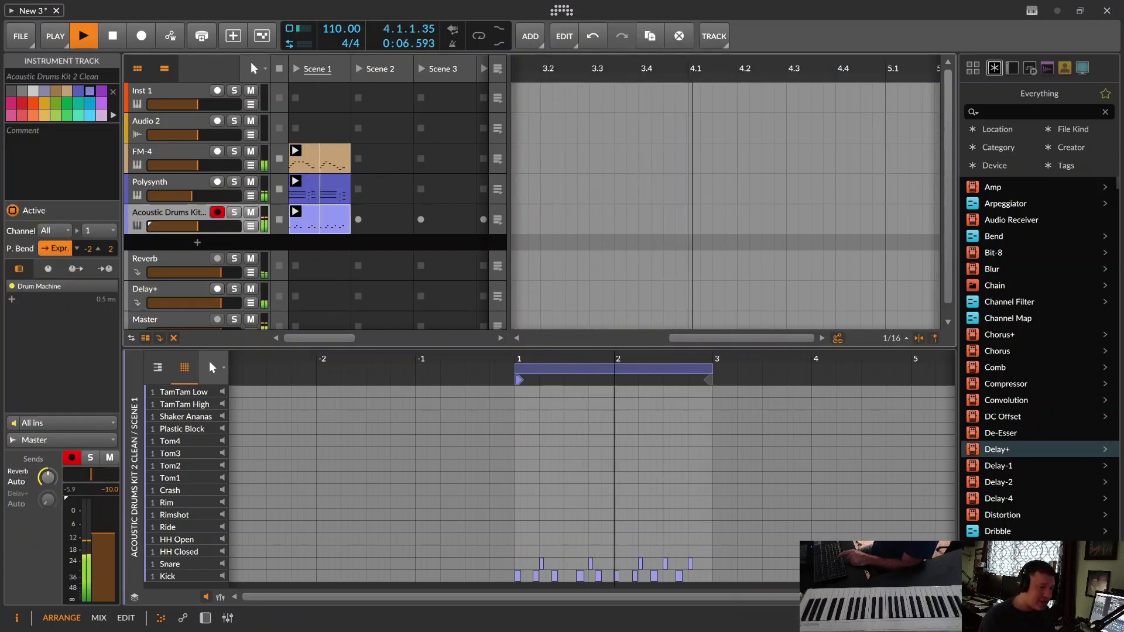
click(228, 618)
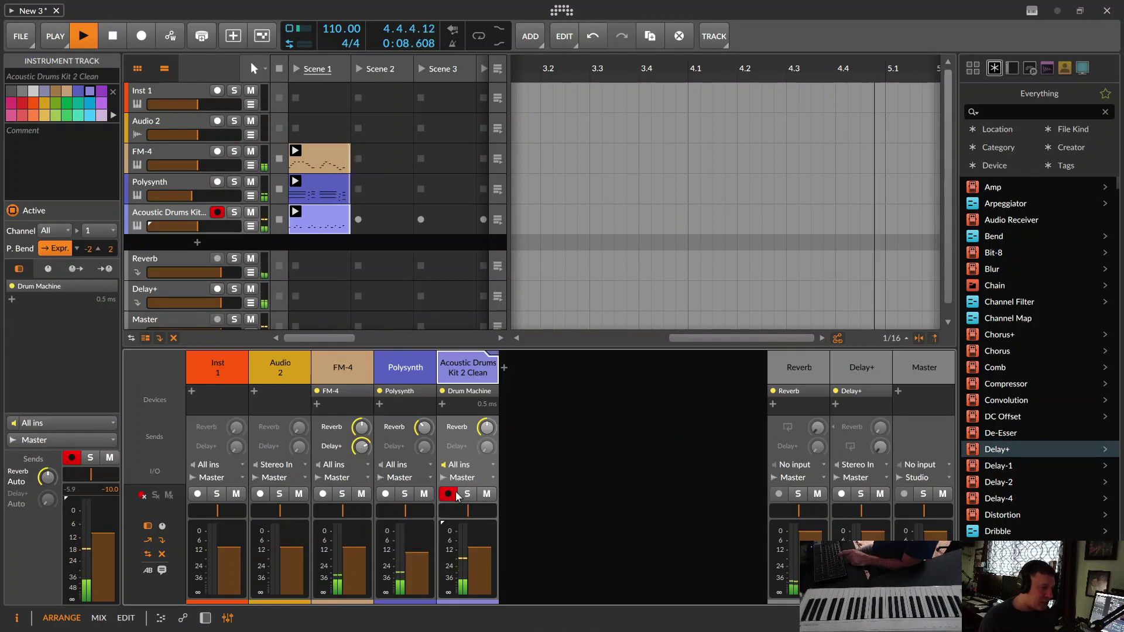
mouse_move(486, 427)
drag(486, 427, 486, 410)
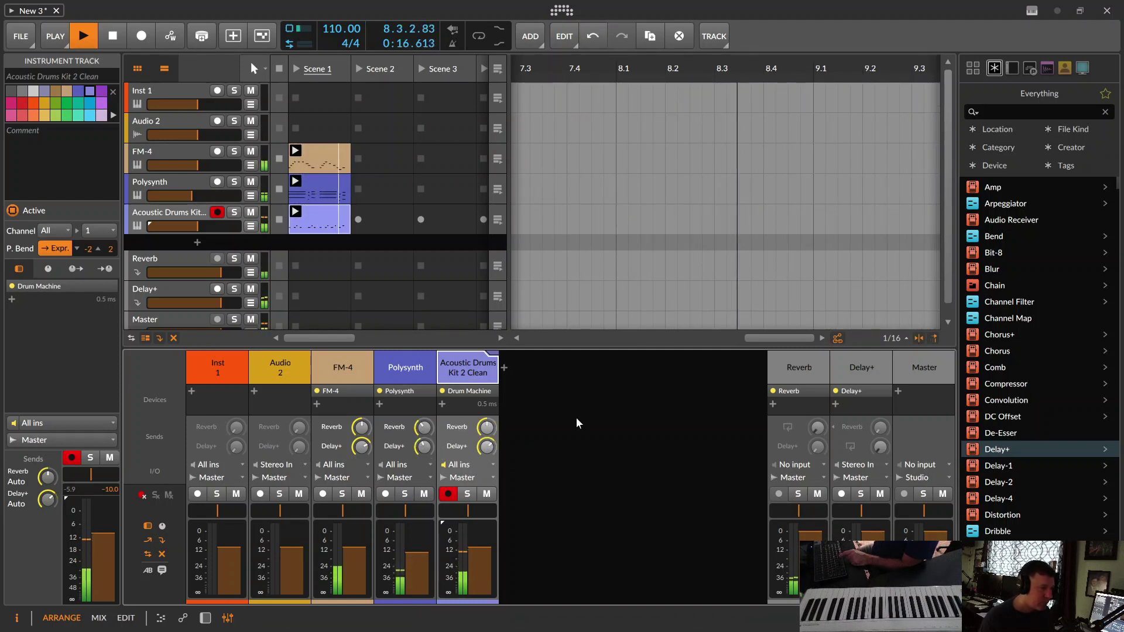
key(space)
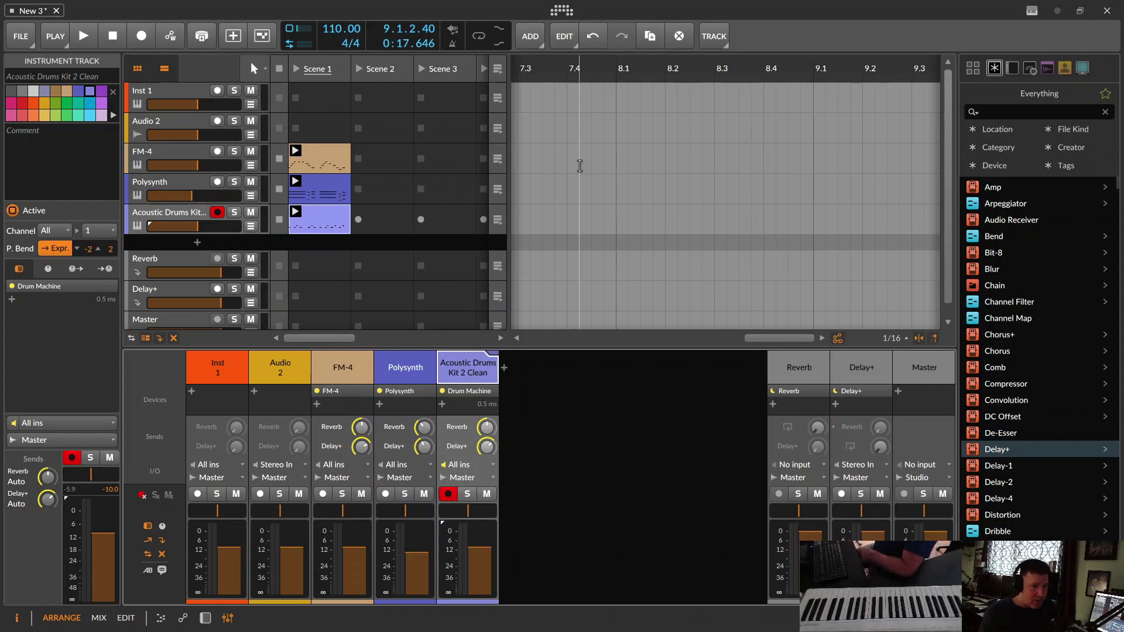
- Select the FM-4 track and display its FM-4 device chain and track properties
click(190, 152)
double_click(171, 155)
click(144, 165)
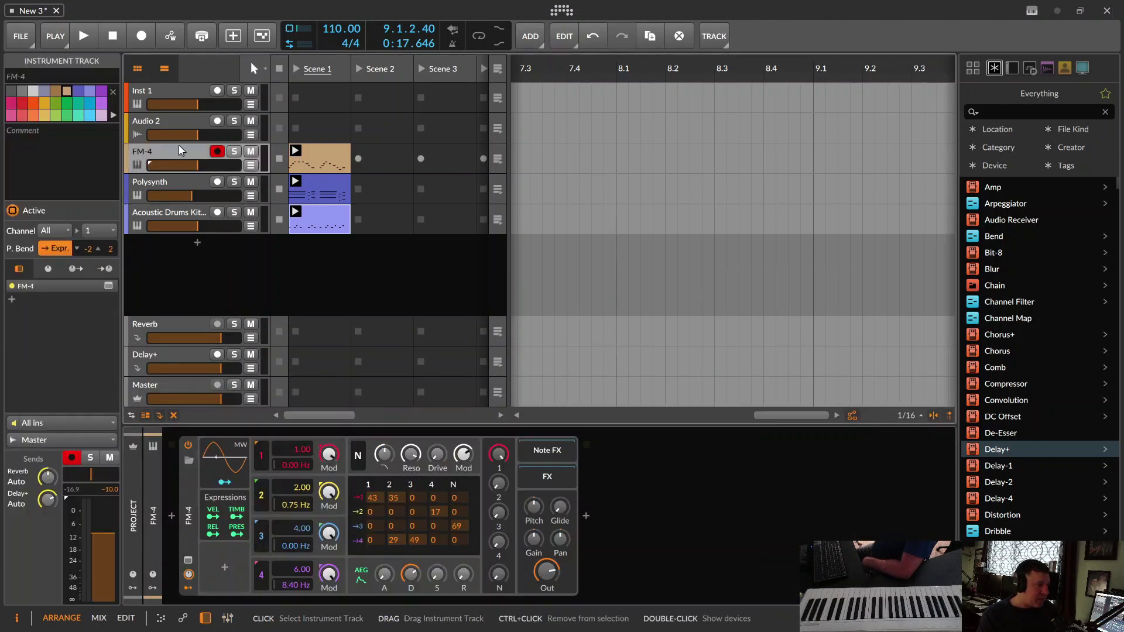